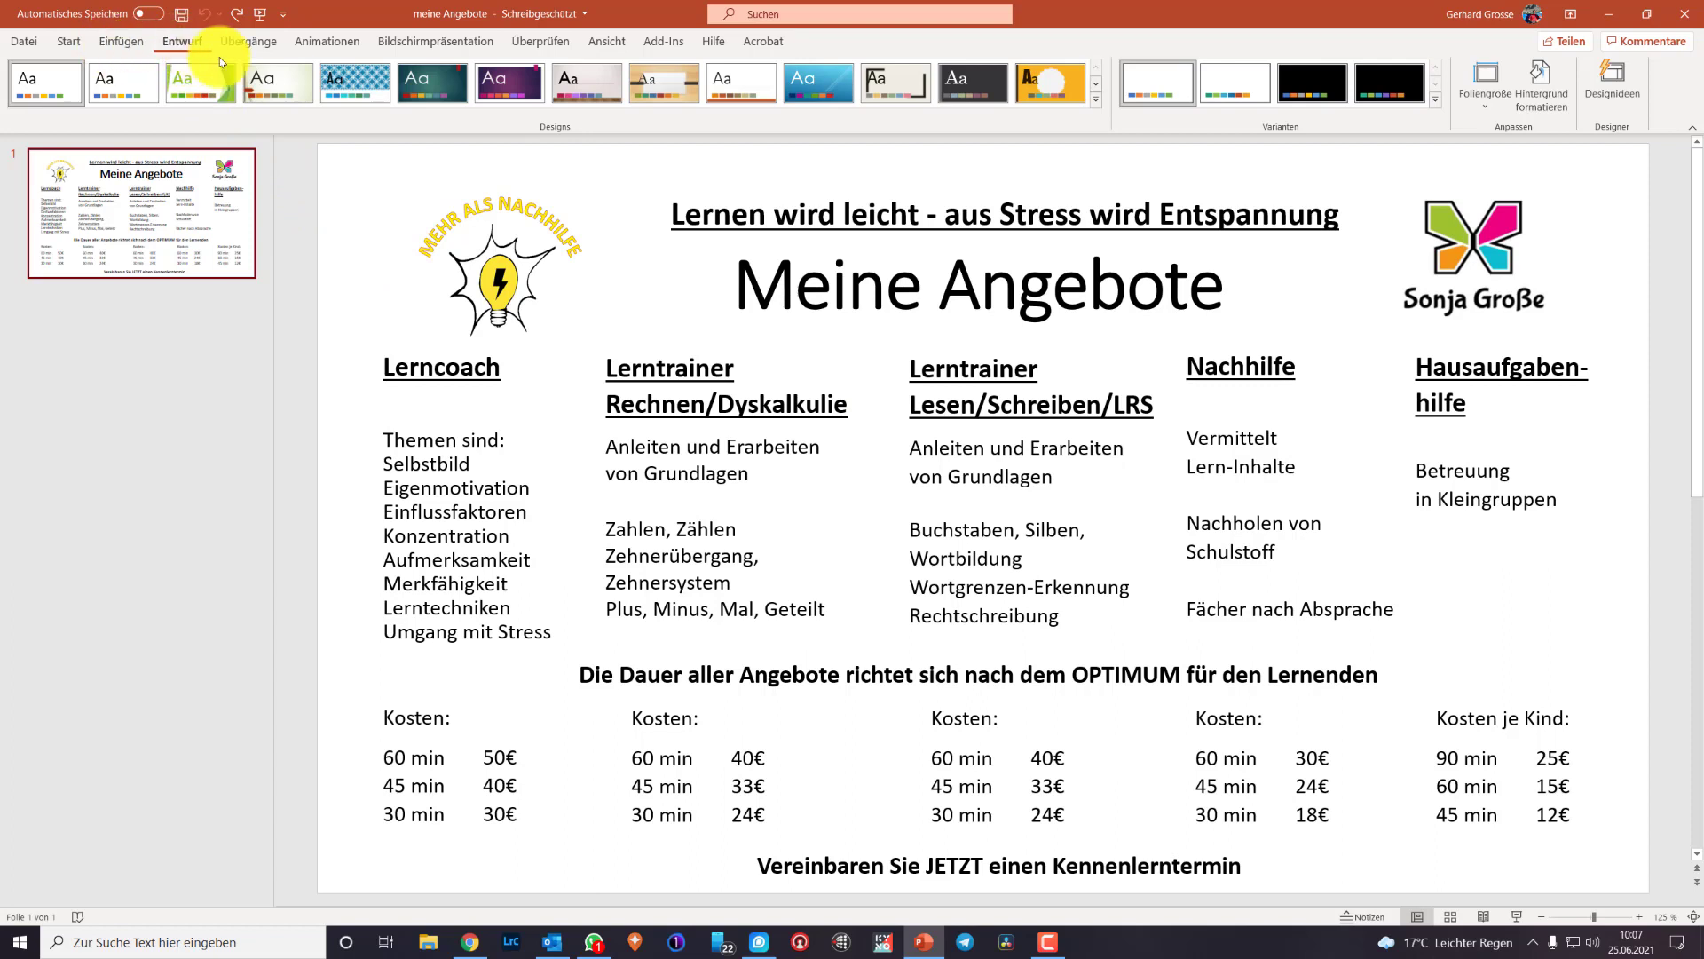
Set a custom slide size of A4-Papier in Querformat under Foliengröße
{"action": "left_click", "coordinate": [1491, 107]}
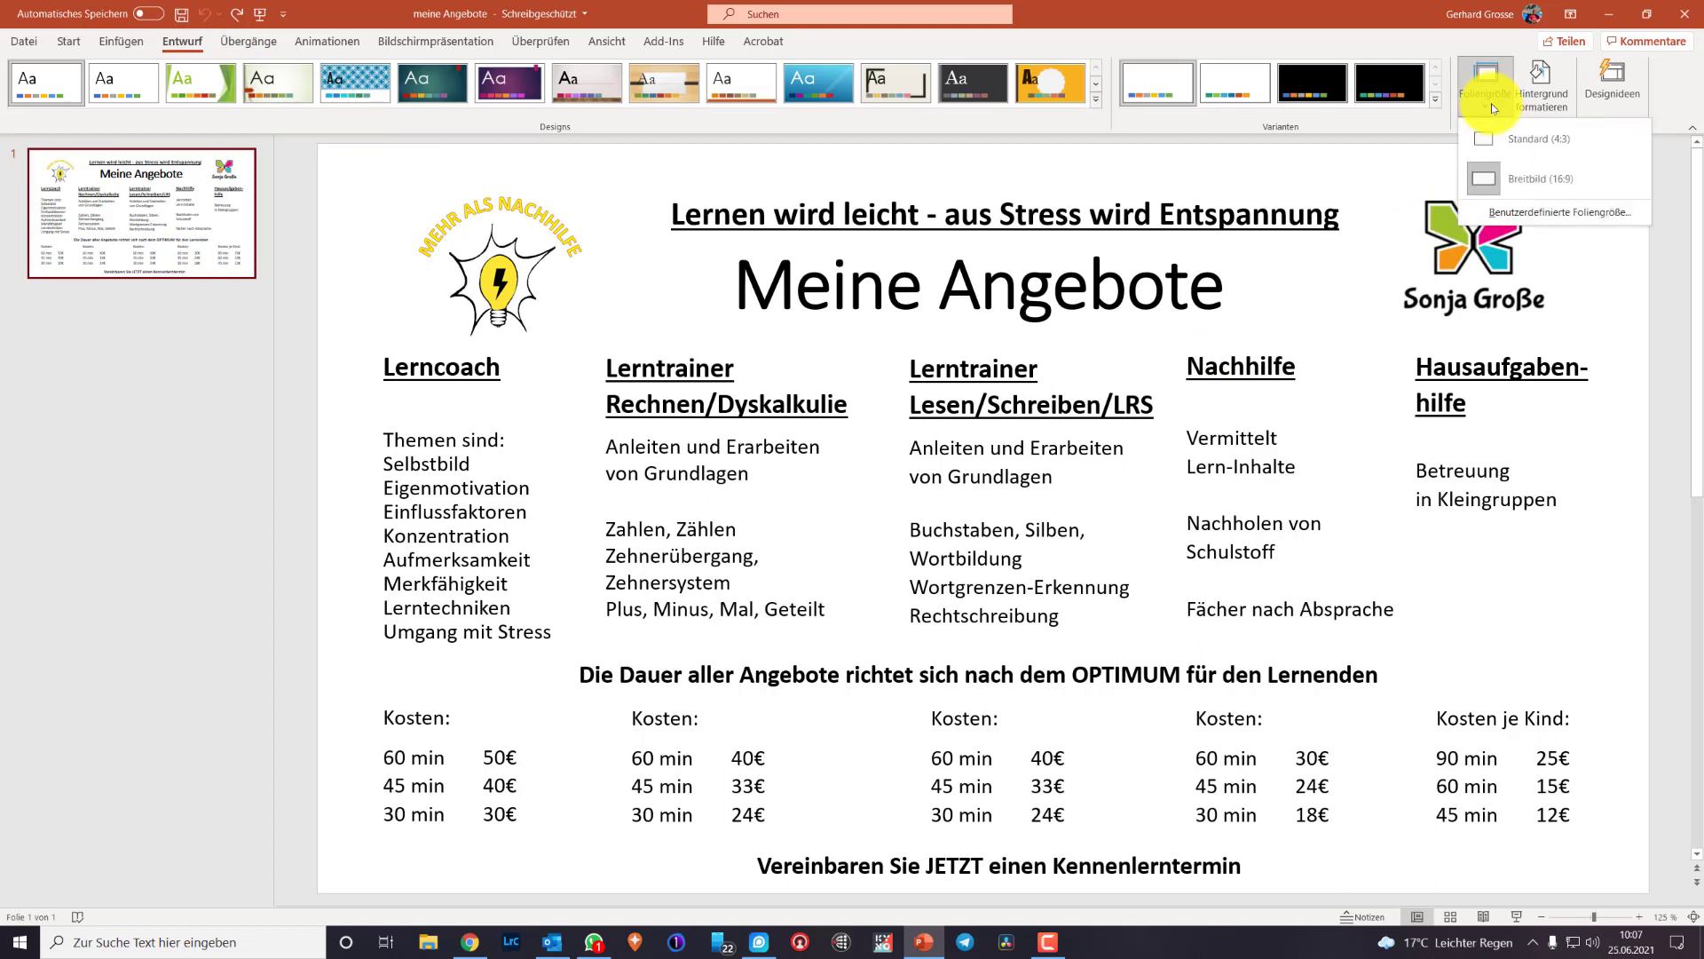
{"action": "left_click", "coordinate": [1553, 211]}
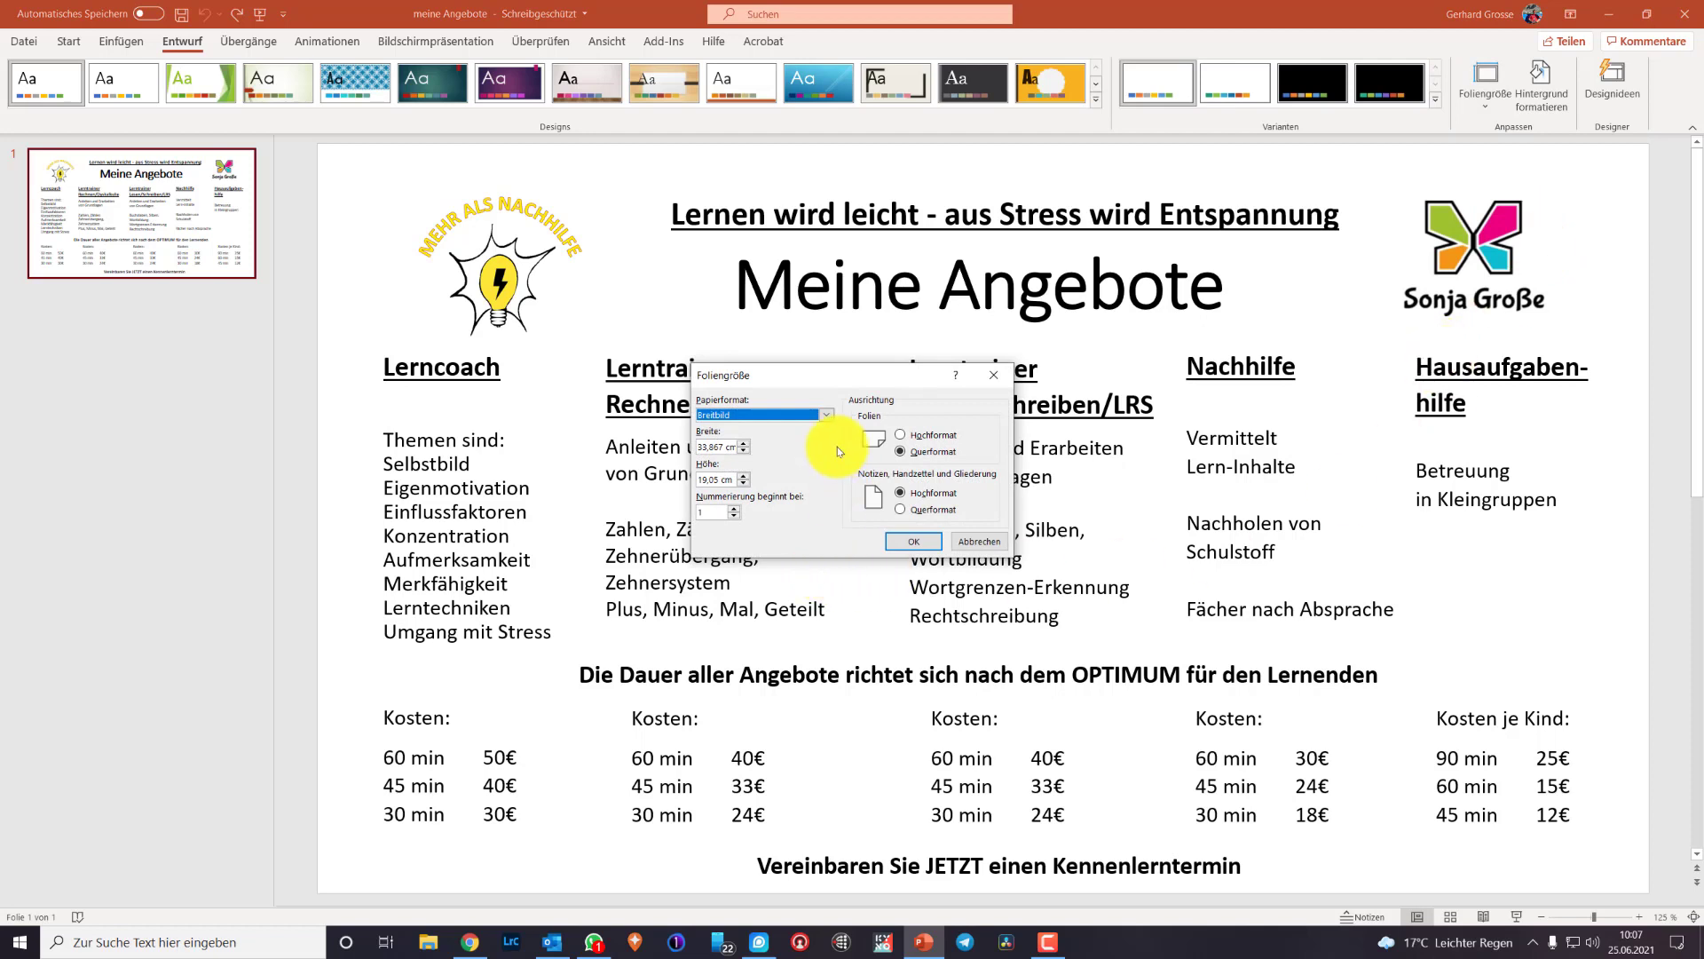
{"action": "left_click", "coordinate": [802, 418]}
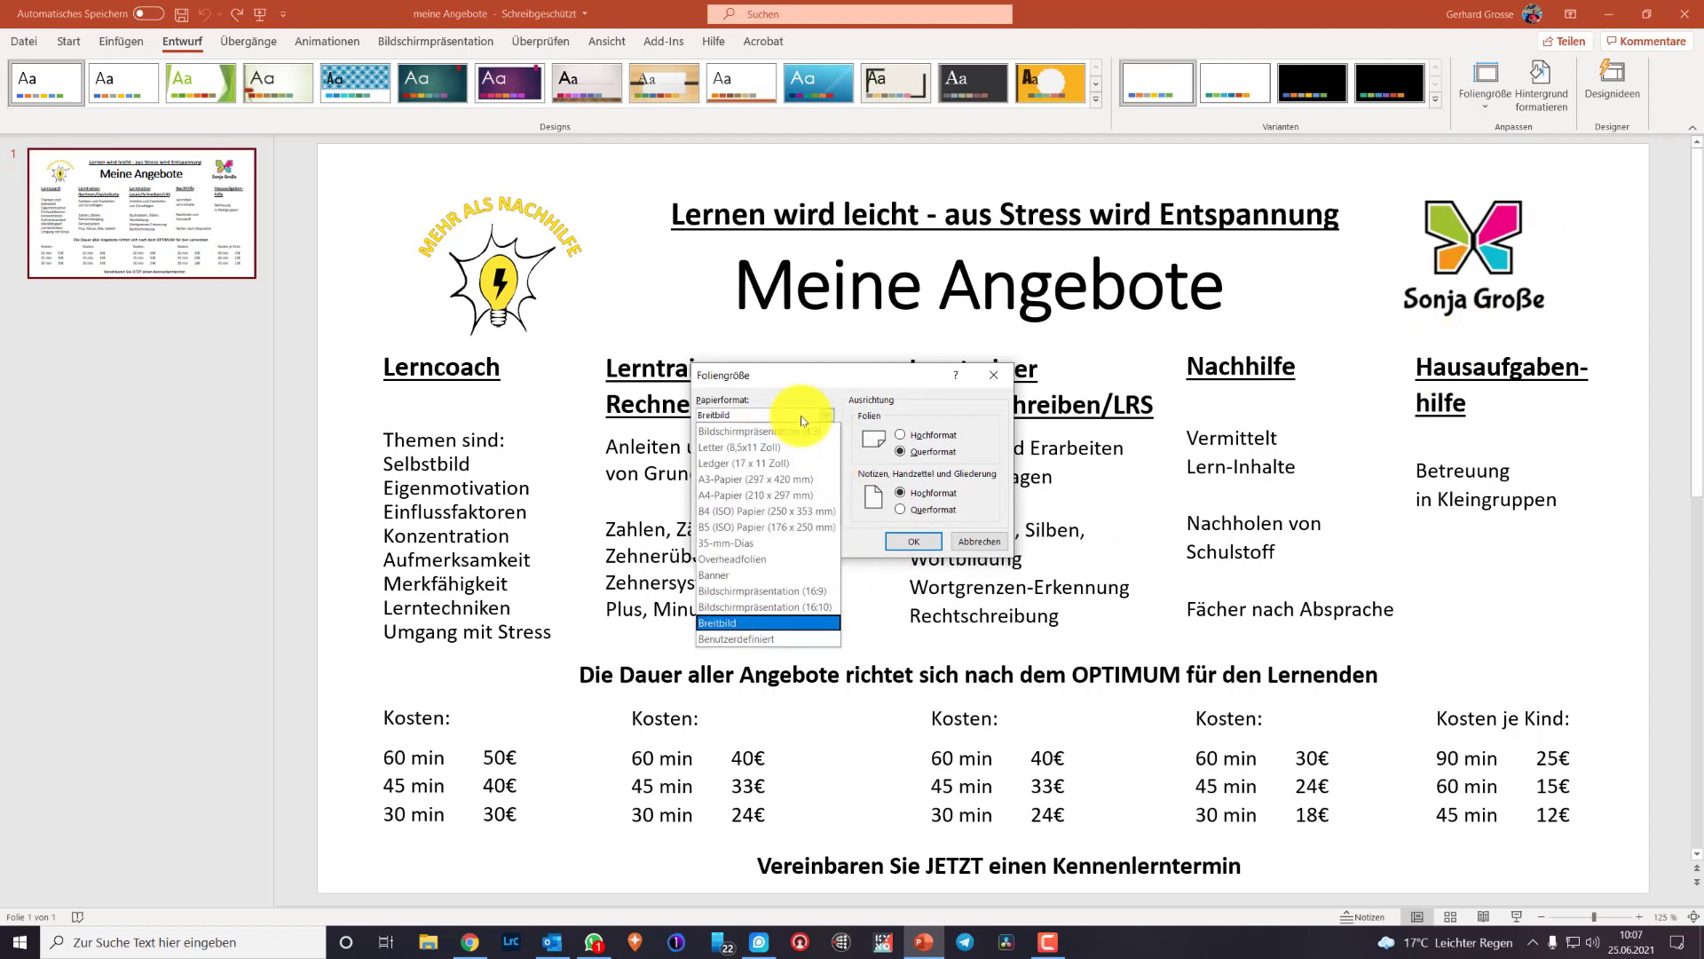
{"action": "left_click", "coordinate": [805, 497]}
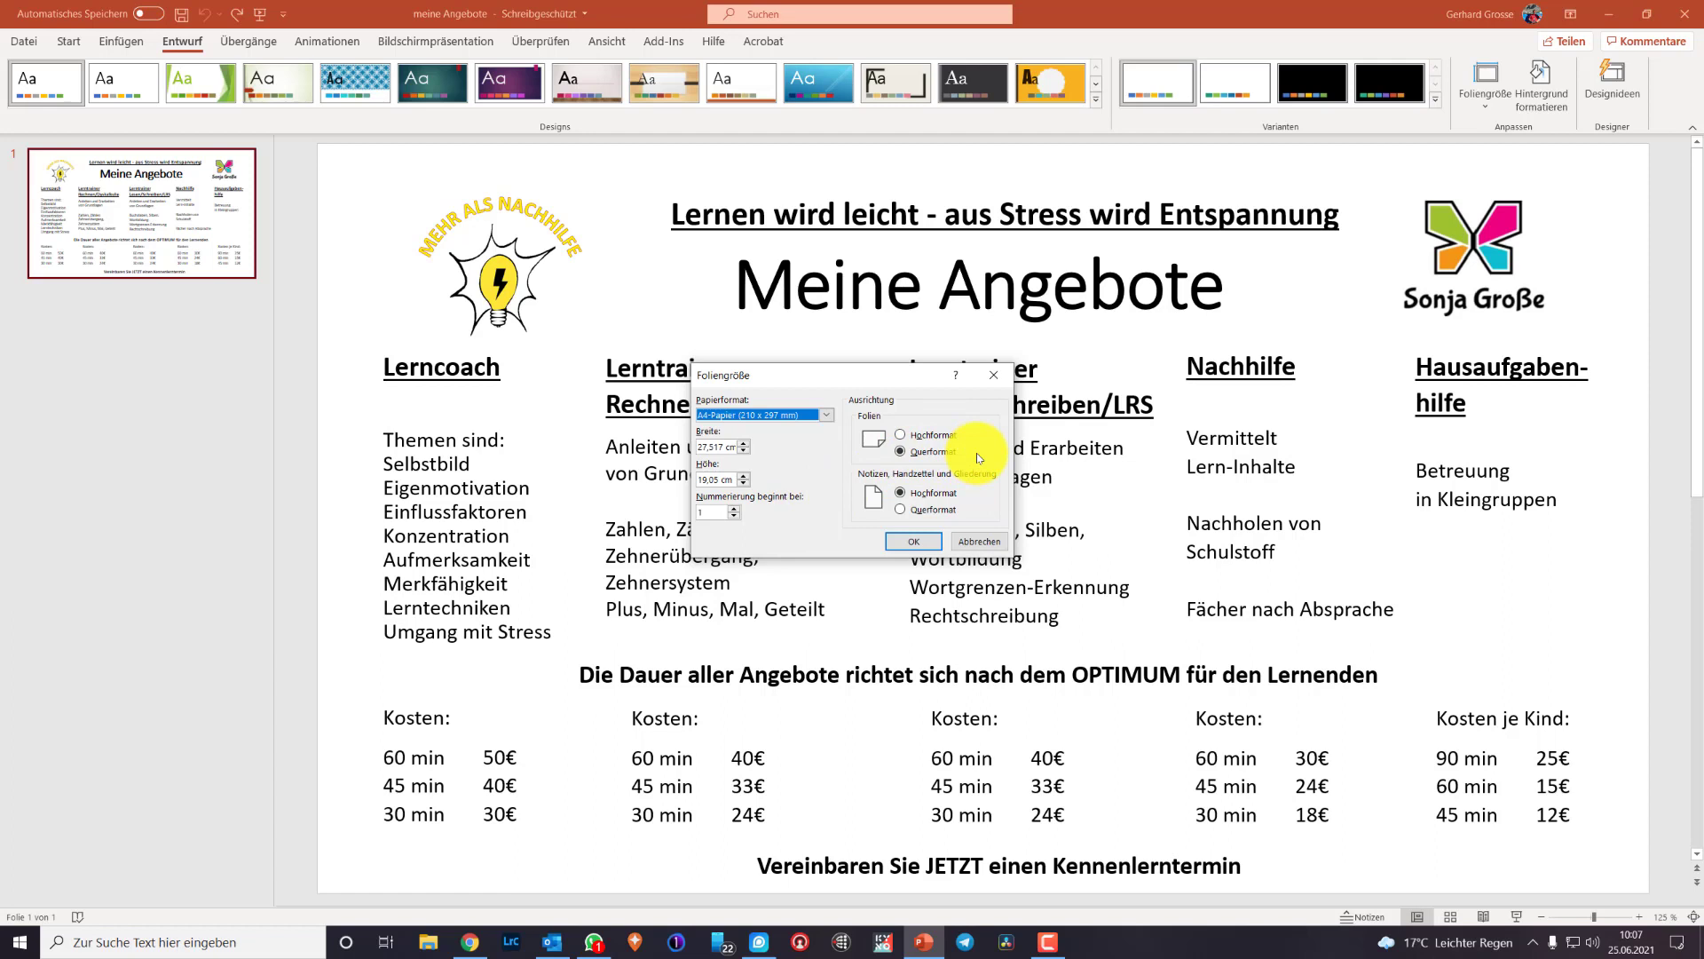
{"action": "left_click", "coordinate": [915, 541]}
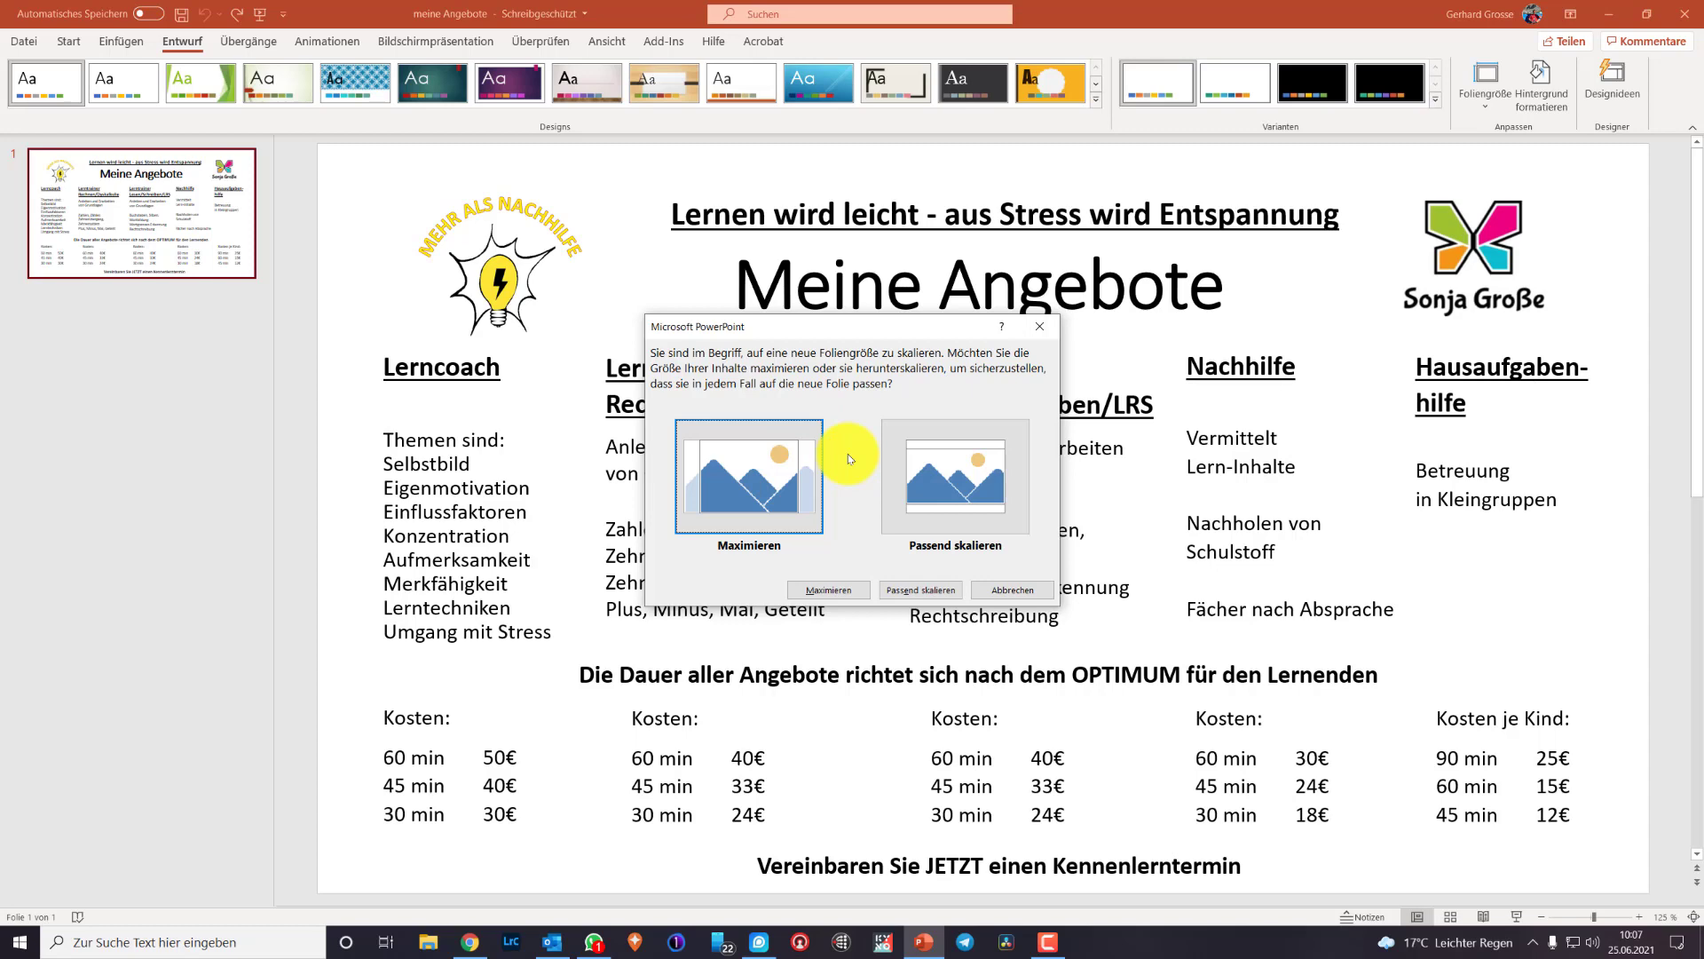
Choose Passend skalieren so the flyer content shrinks to fit the A4 slide
{"action": "left_click", "coordinate": [934, 481]}
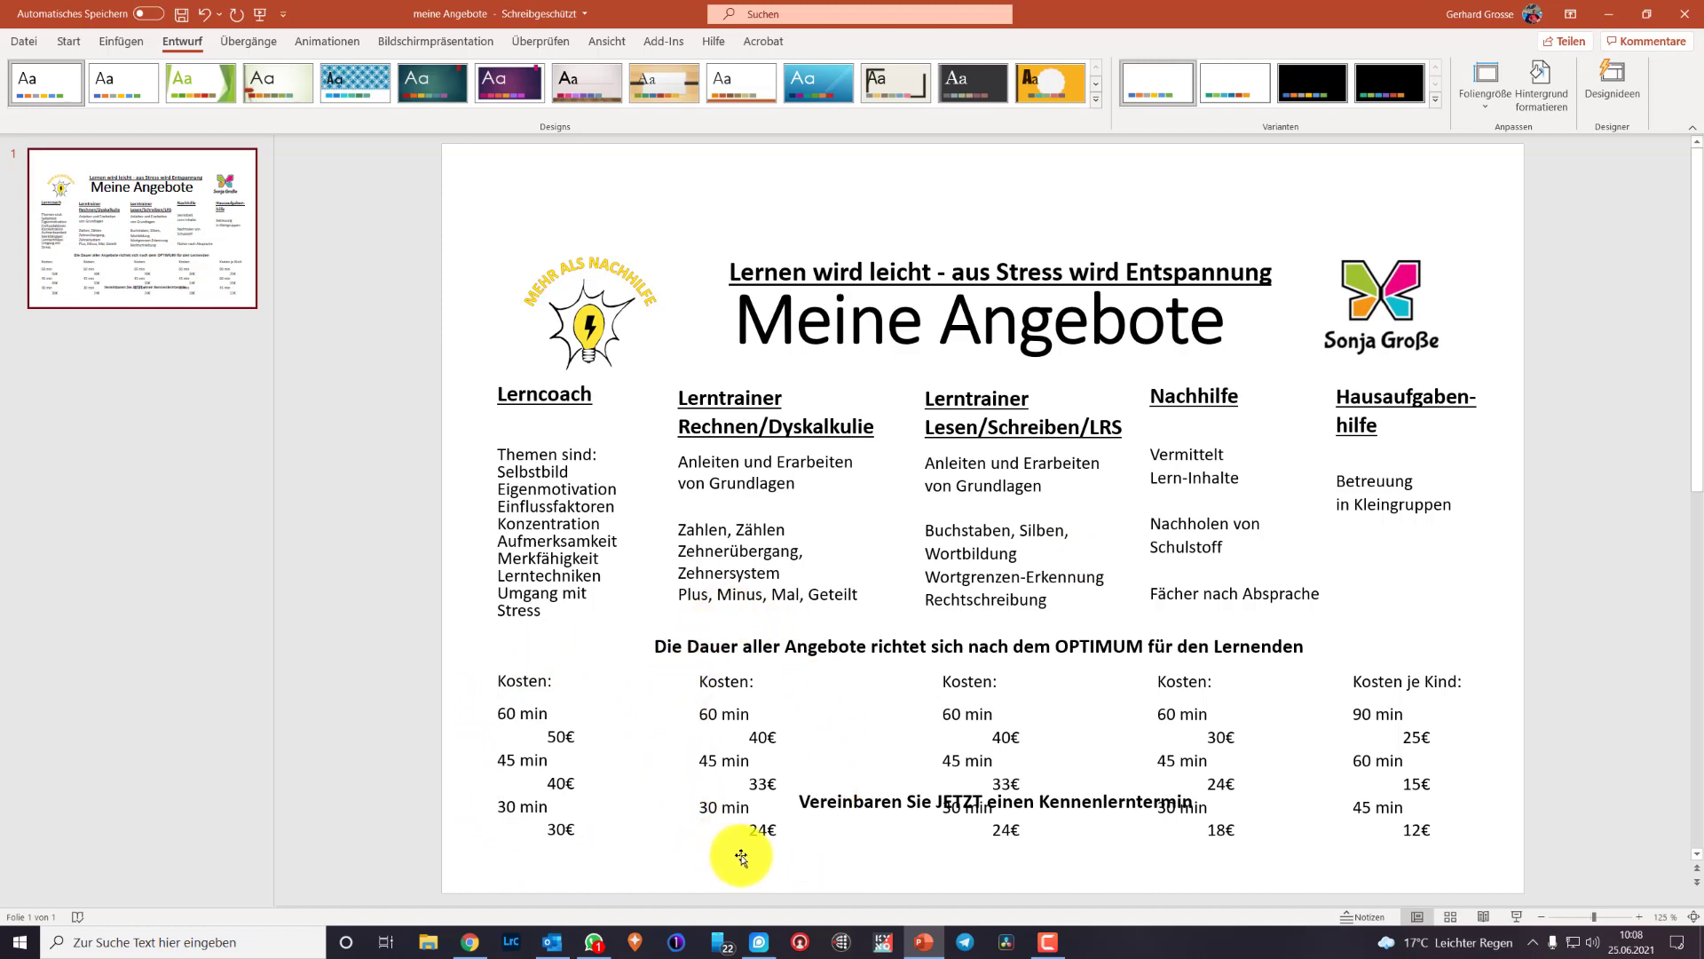
Drag the 'Lernen wird leicht…' tagline to the top and place 'Meine Angebote' directly beneath it
{"action": "left_click", "coordinate": [996, 270]}
{"action": "left_click_drag", "start_coordinate": [982, 240], "coordinate": [984, 163]}
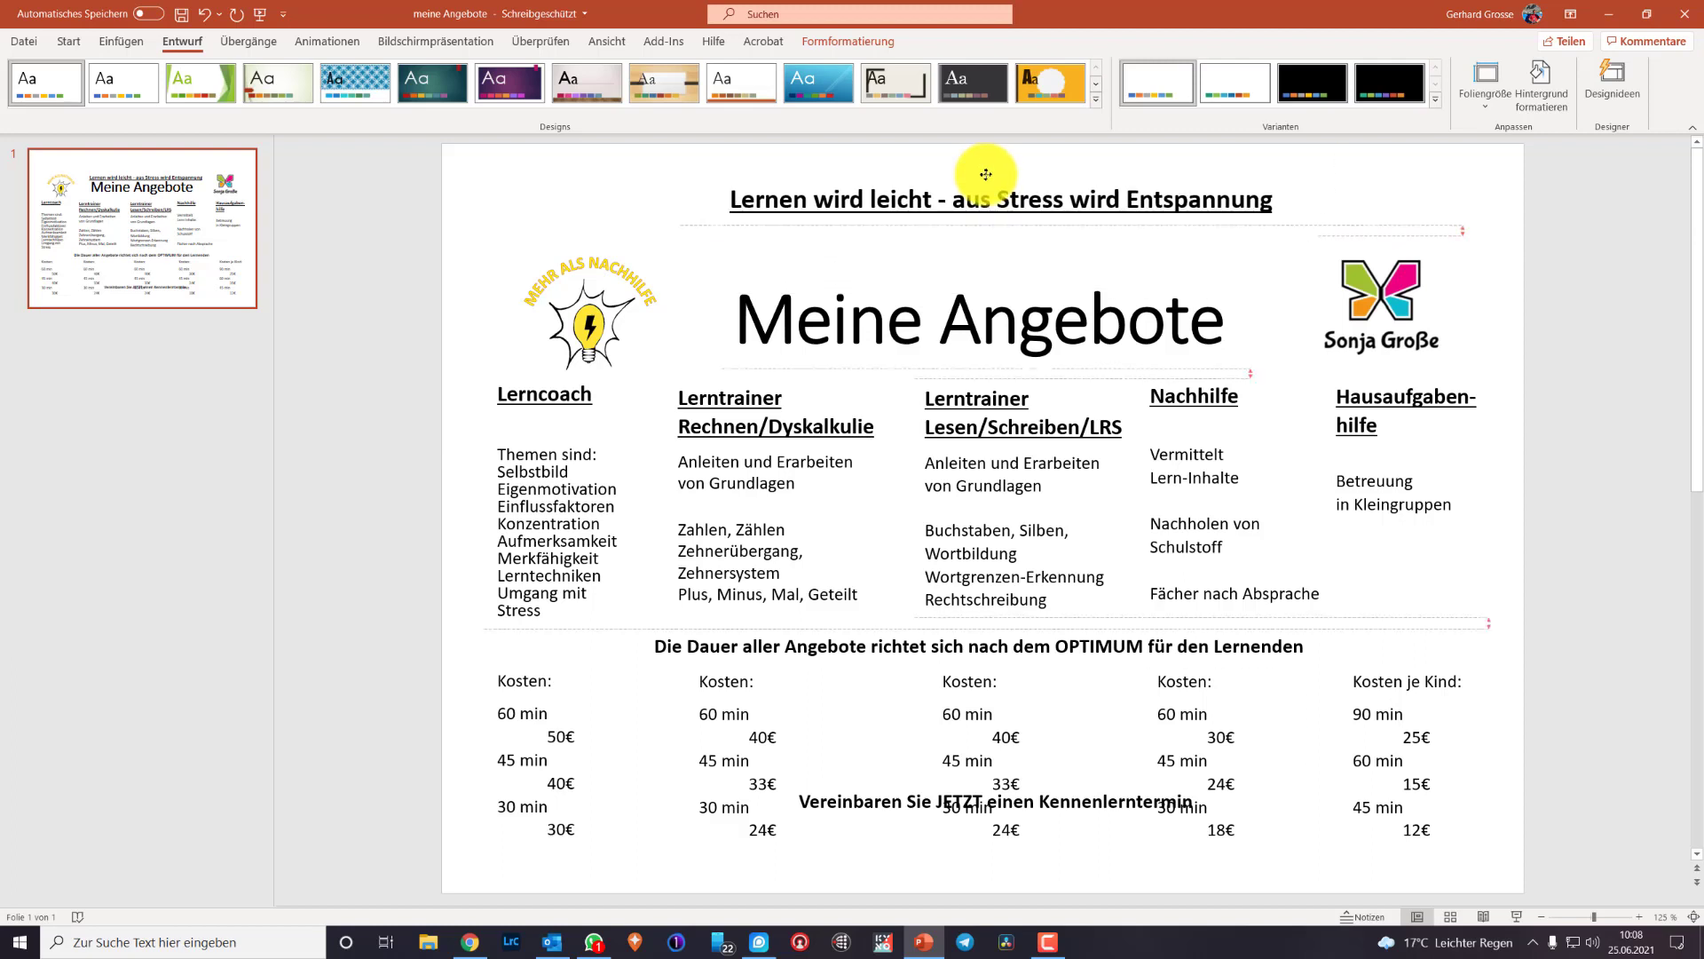
{"action": "left_click", "coordinate": [1051, 311]}
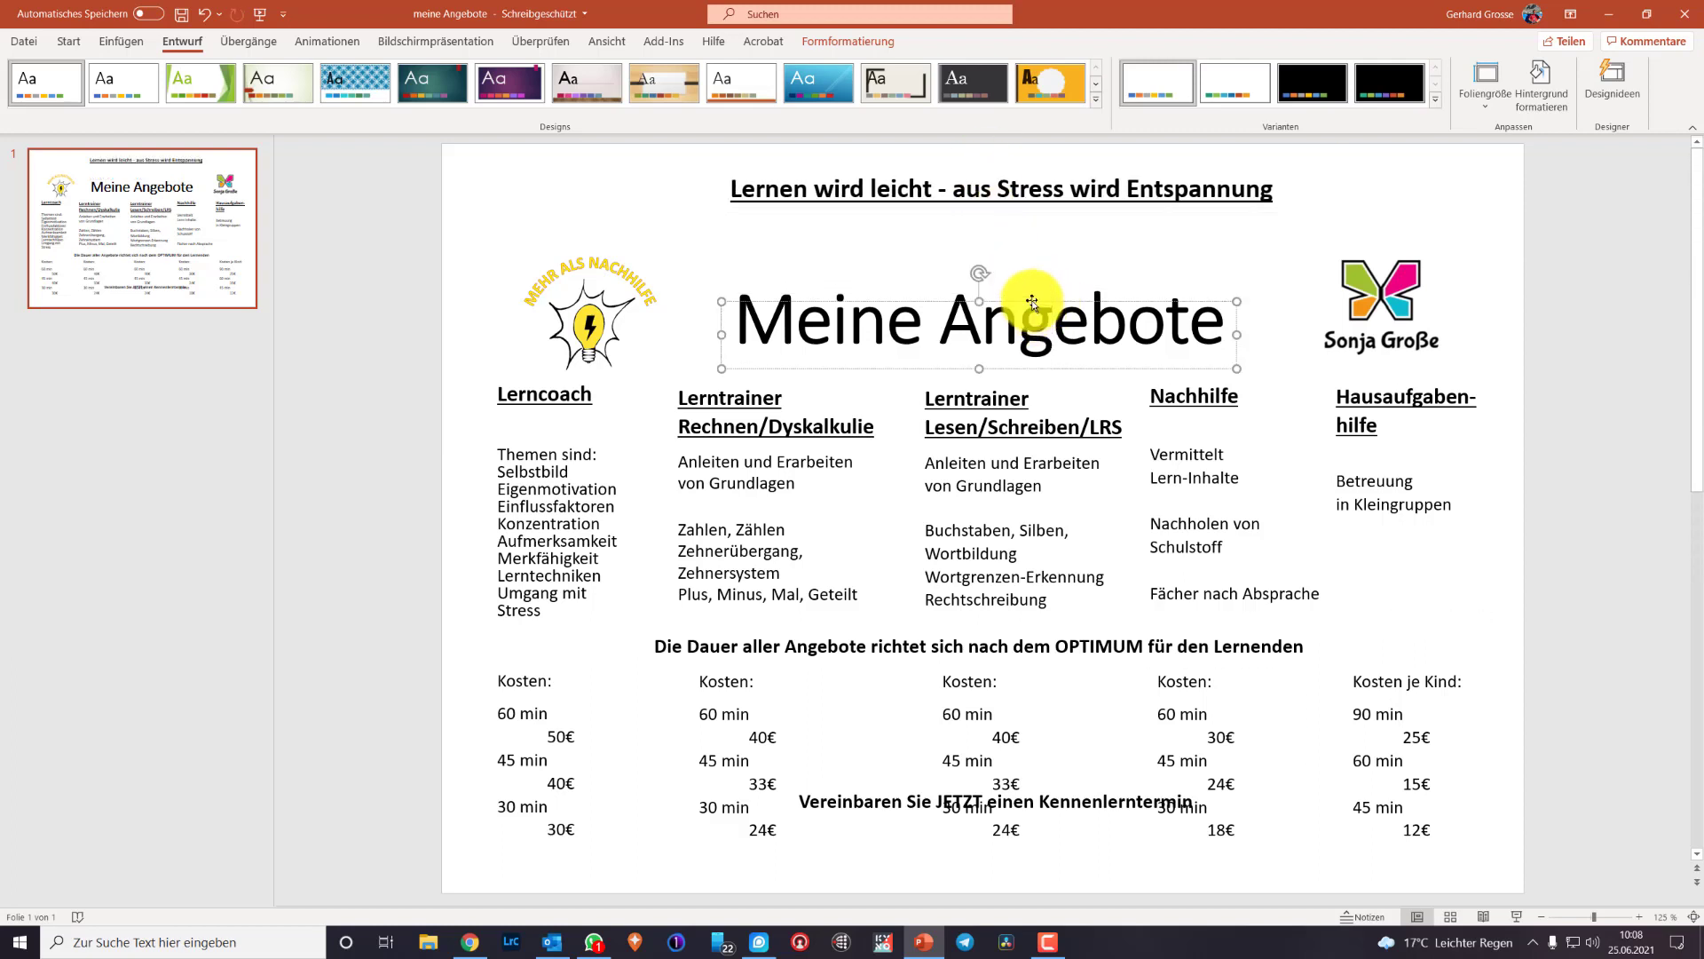
{"action": "mouse_move", "coordinate": [1035, 300]}
{"action": "left_mouse_down"}
{"action": "mouse_move", "coordinate": [1039, 219]}
{"action": "mouse_move", "coordinate": [1059, 222]}
{"action": "left_mouse_up"}
{"action": "left_click", "coordinate": [1161, 364]}
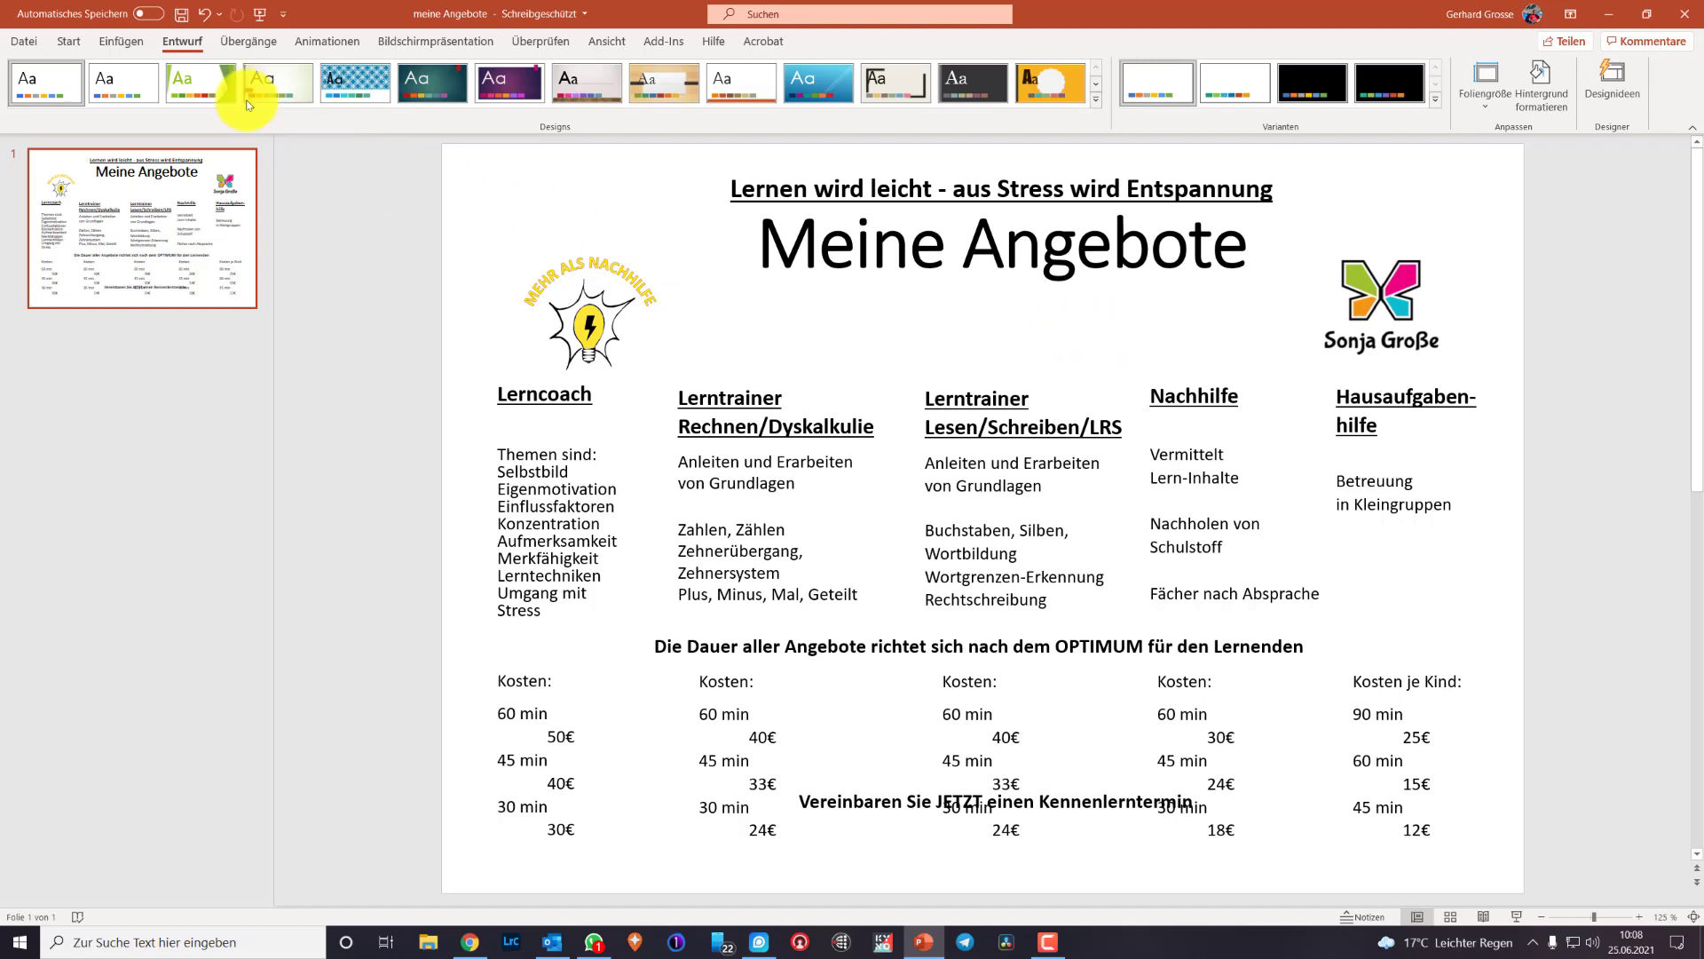
Under Datei > Exportieren, select the PDF/XPS-Dokument erstellen option
{"action": "left_click", "coordinate": [26, 41]}
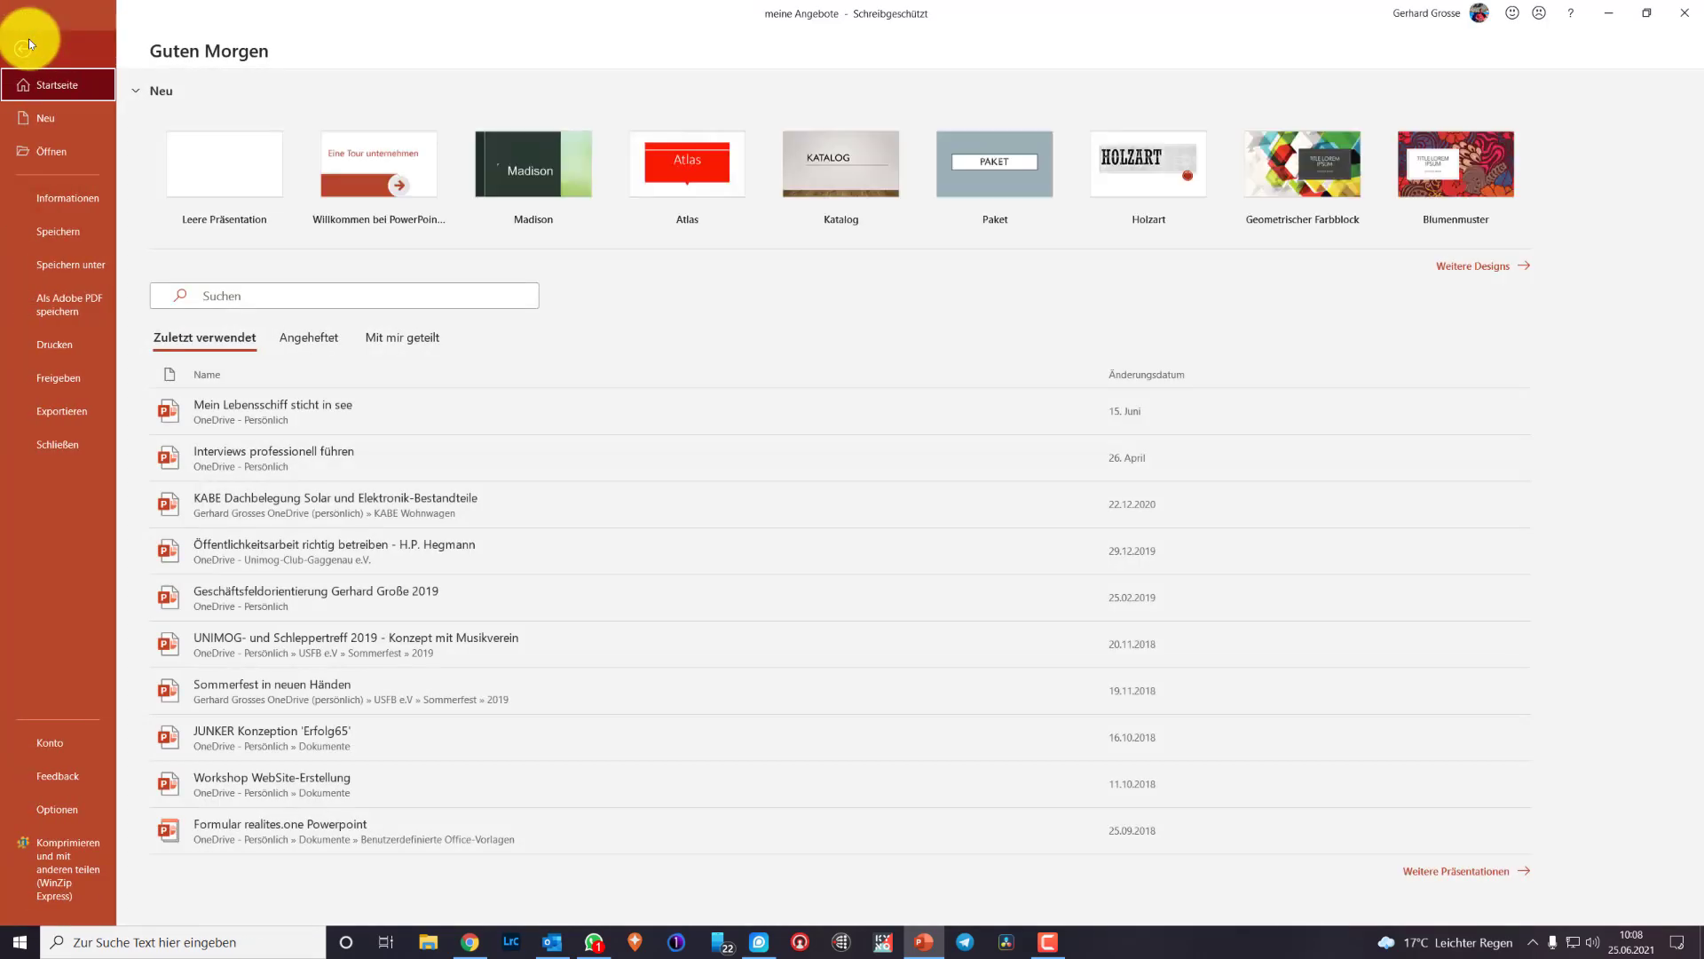
{"action": "left_click", "coordinate": [62, 414]}
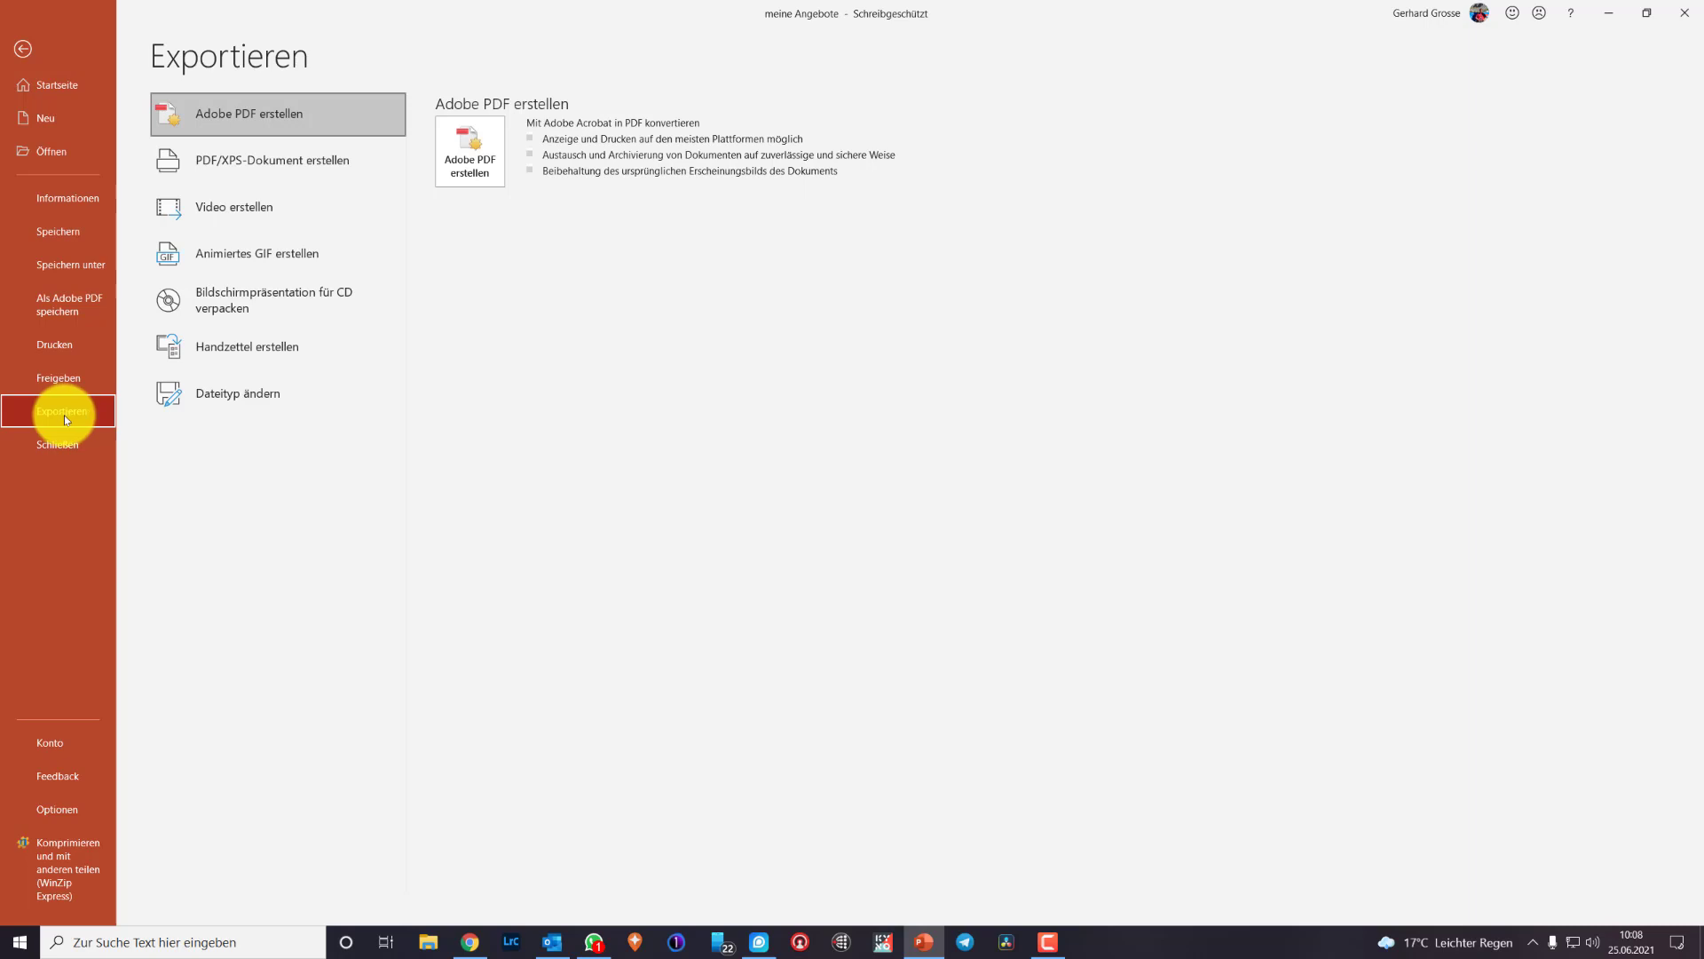
{"action": "left_click", "coordinate": [251, 402]}
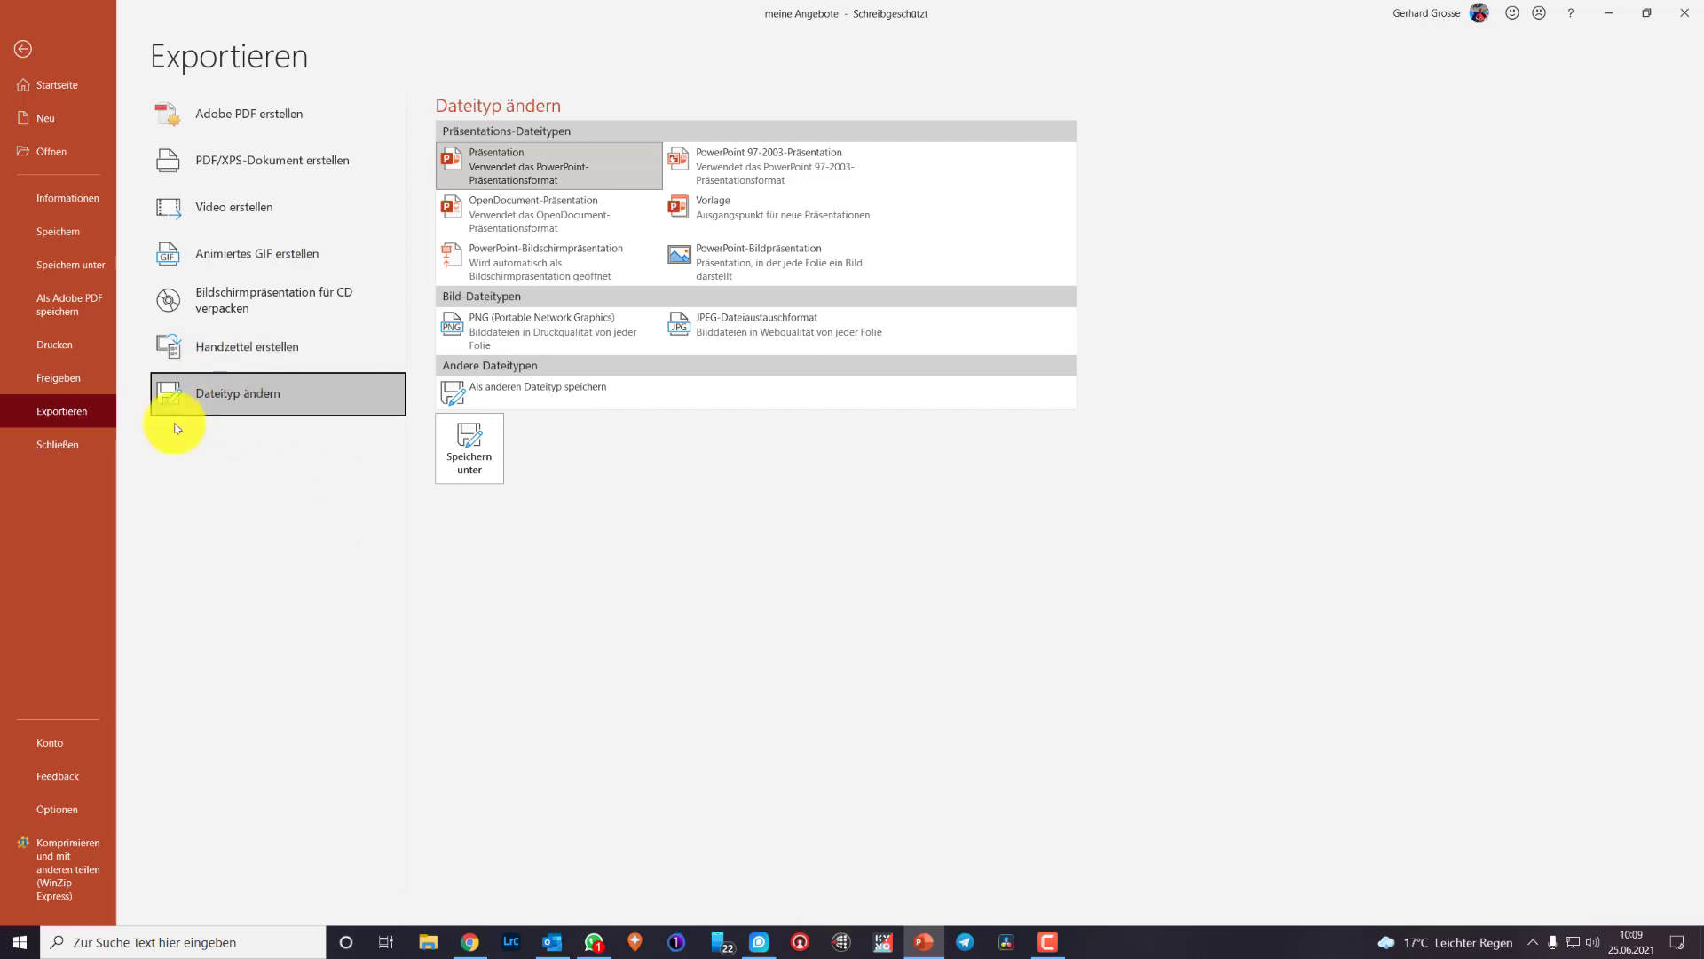
{"action": "left_click", "coordinate": [63, 408]}
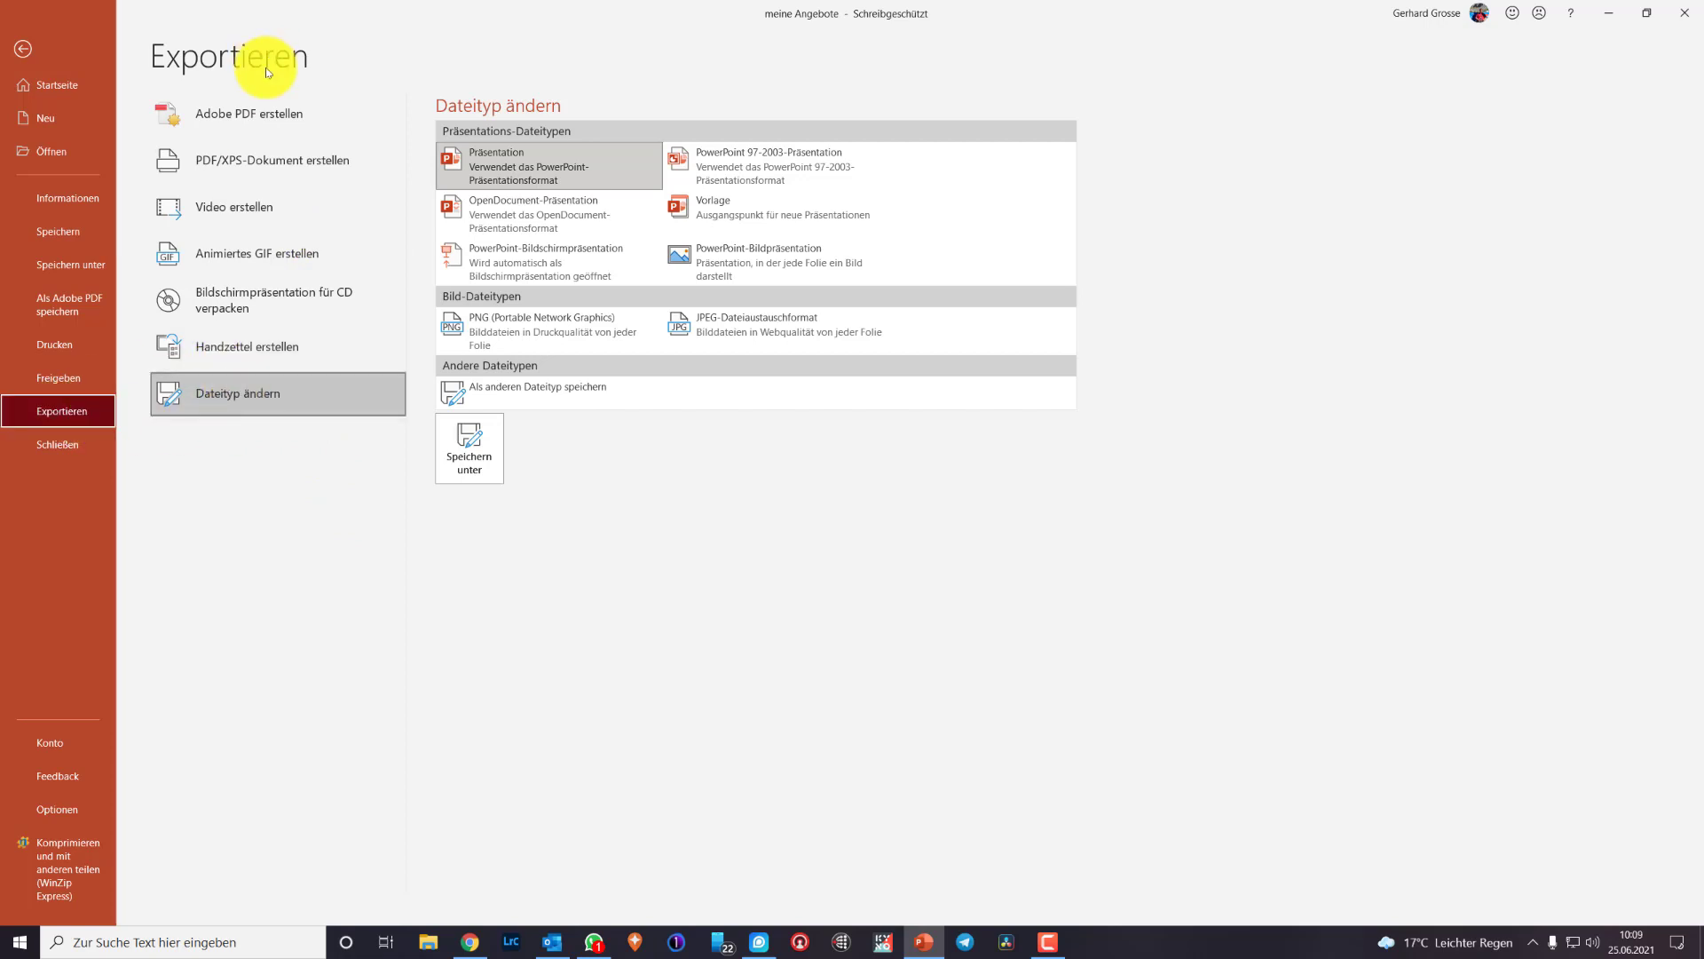
{"action": "left_click", "coordinate": [293, 120]}
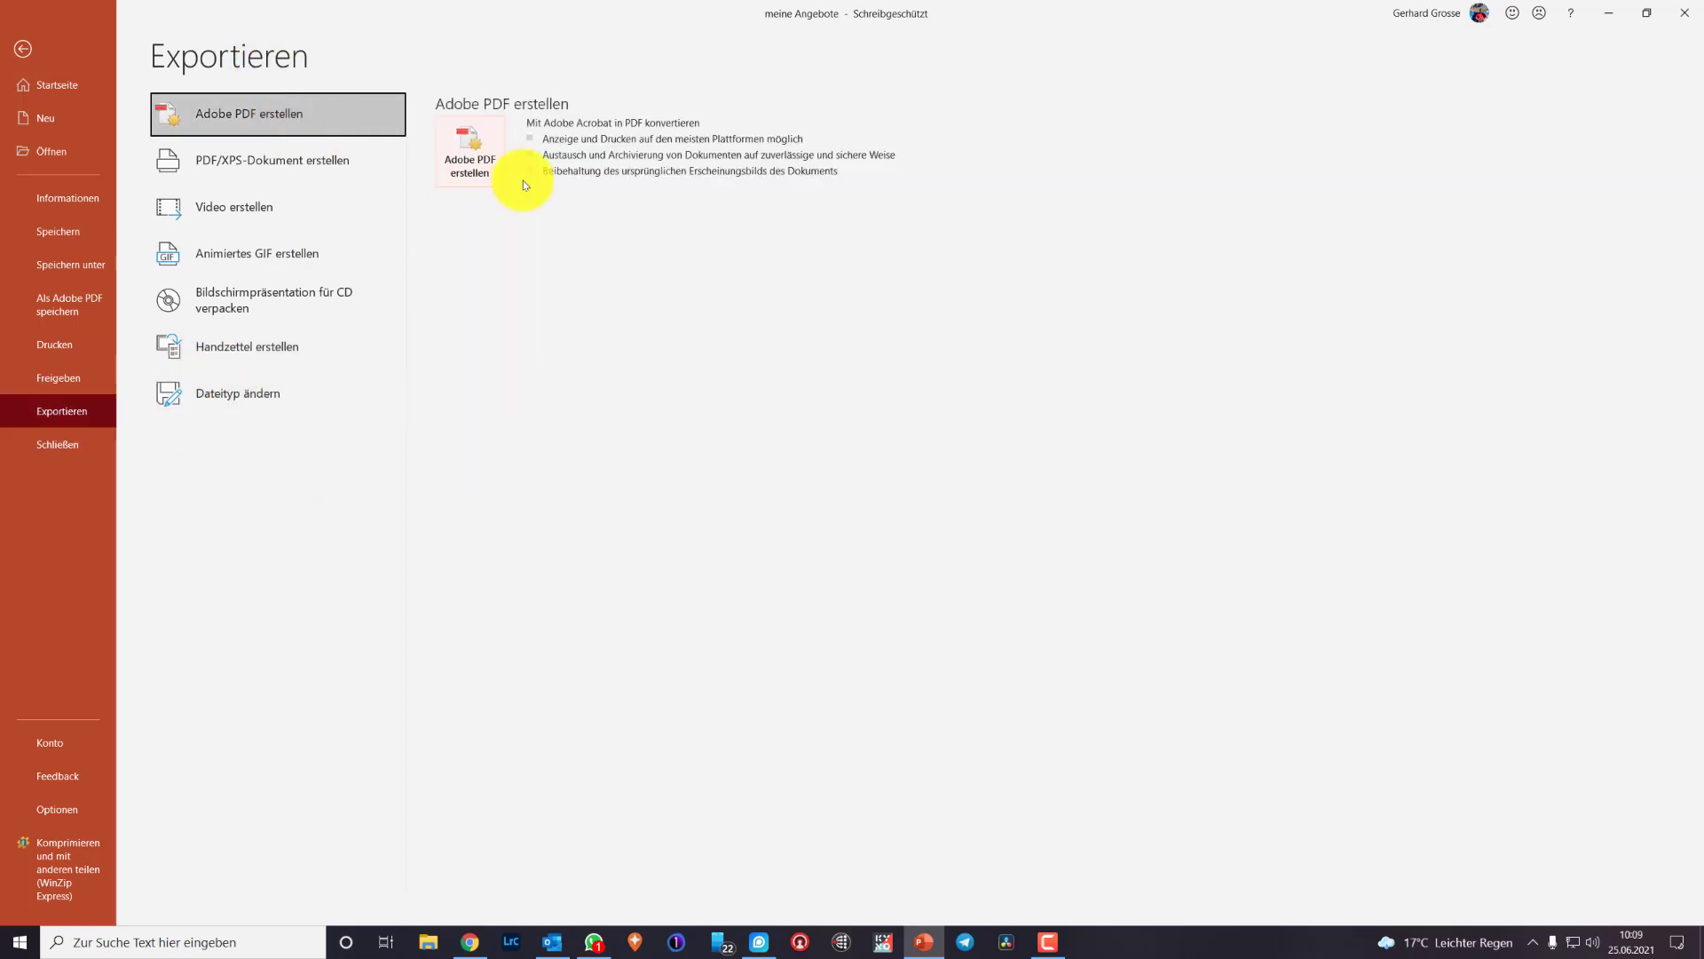
{"action": "left_click", "coordinate": [318, 165]}
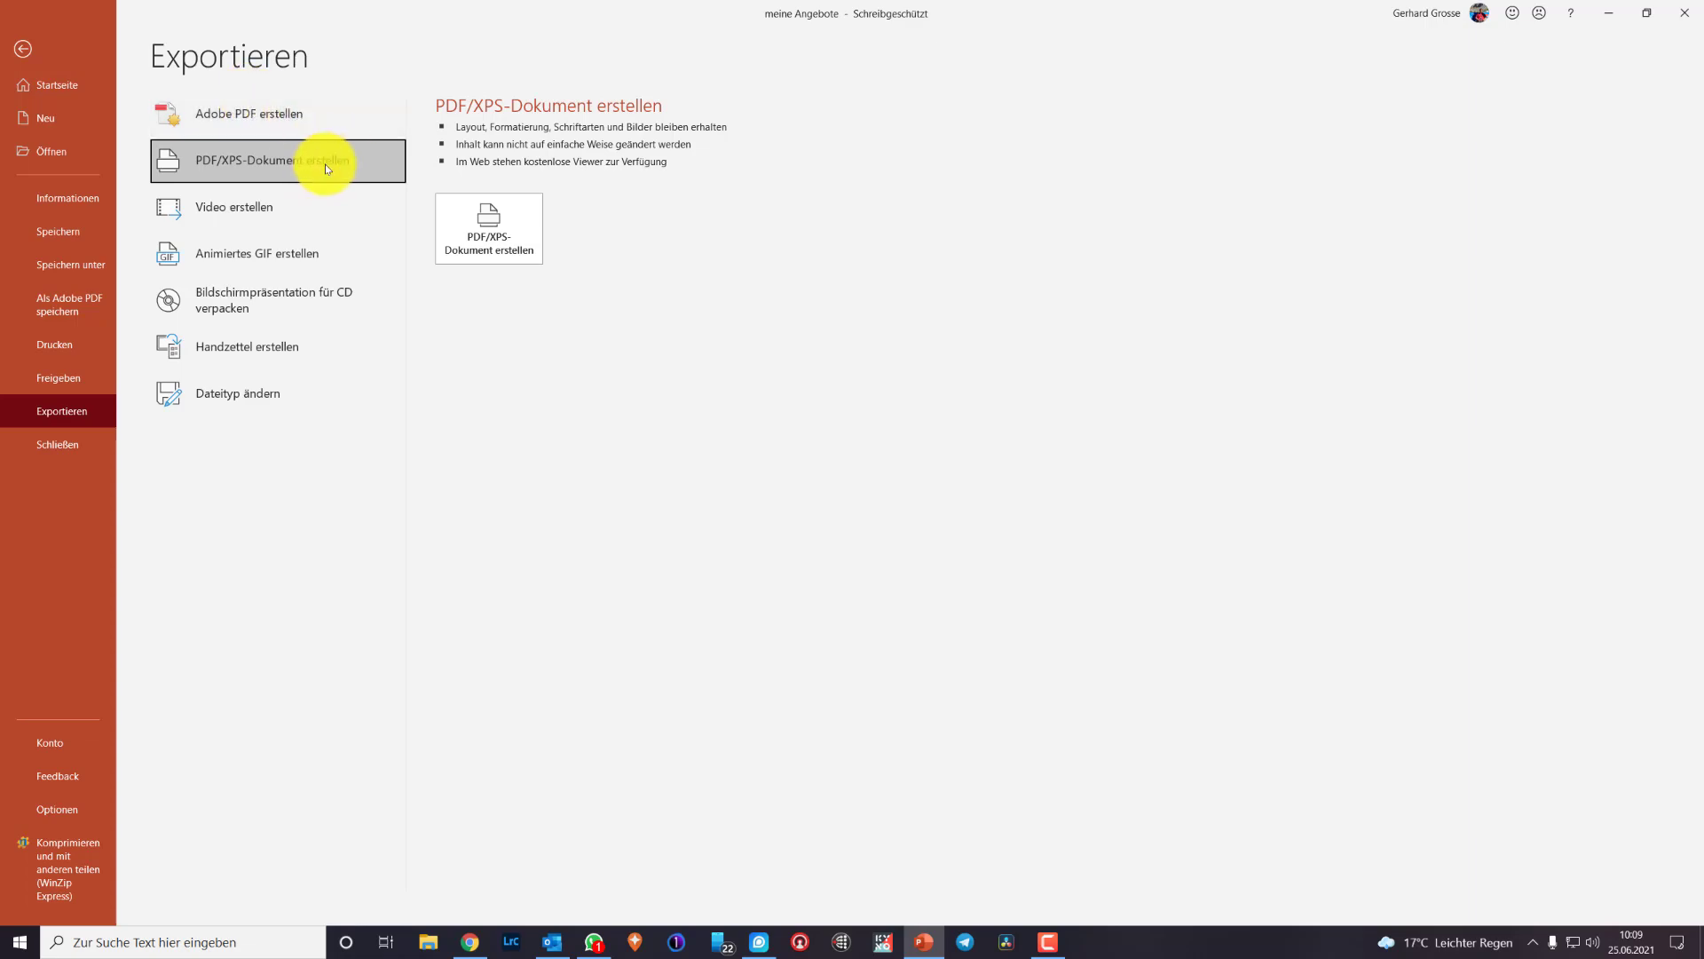
Publish the flyer as the PDF 'meine Angebote' in the Downloads folder
{"action": "left_click", "coordinate": [507, 238]}
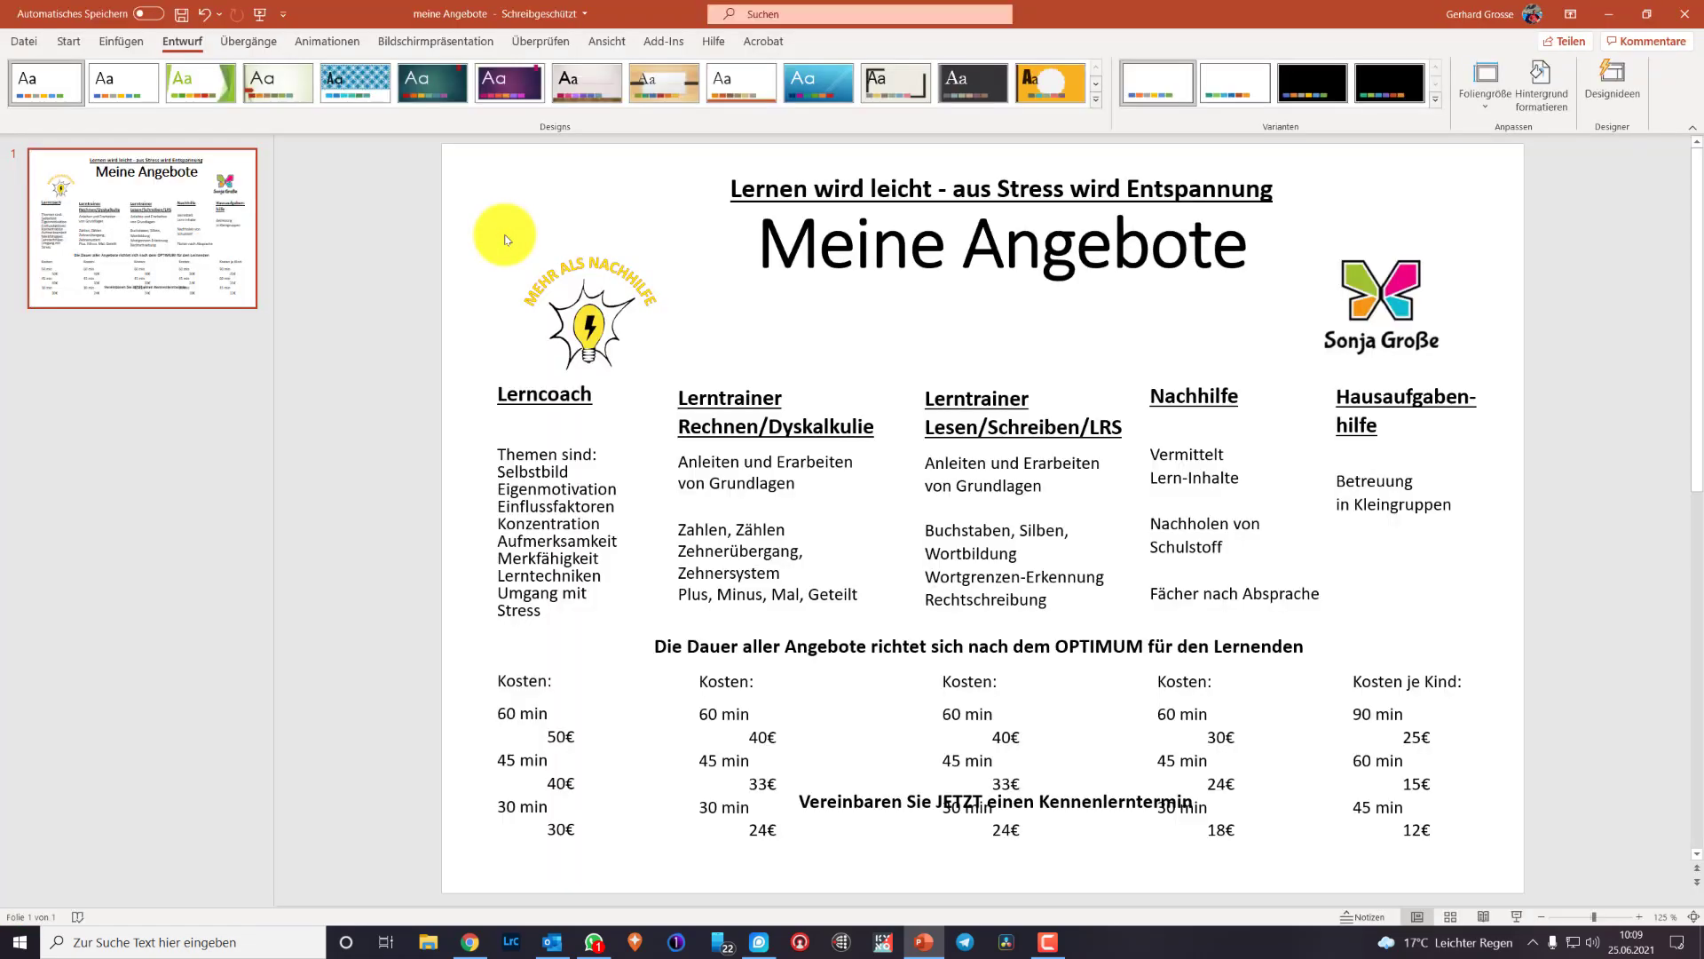
{"action": "mouse_move", "coordinate": [508, 238]}
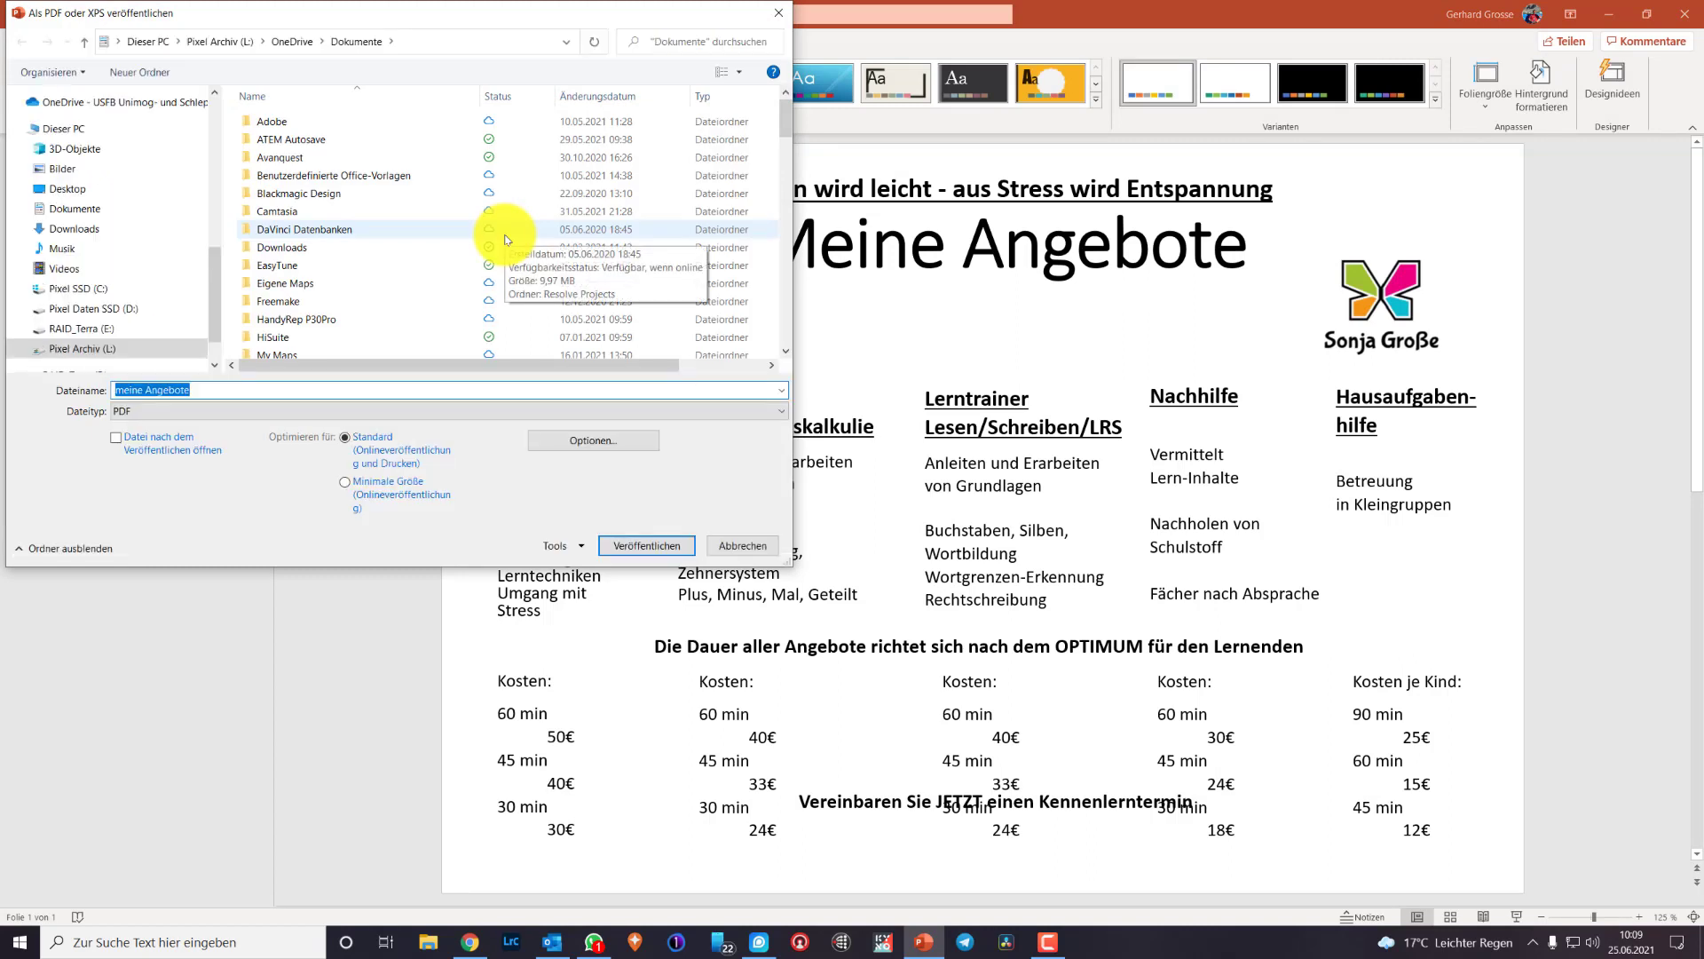
{"action": "left_click", "coordinate": [86, 231]}
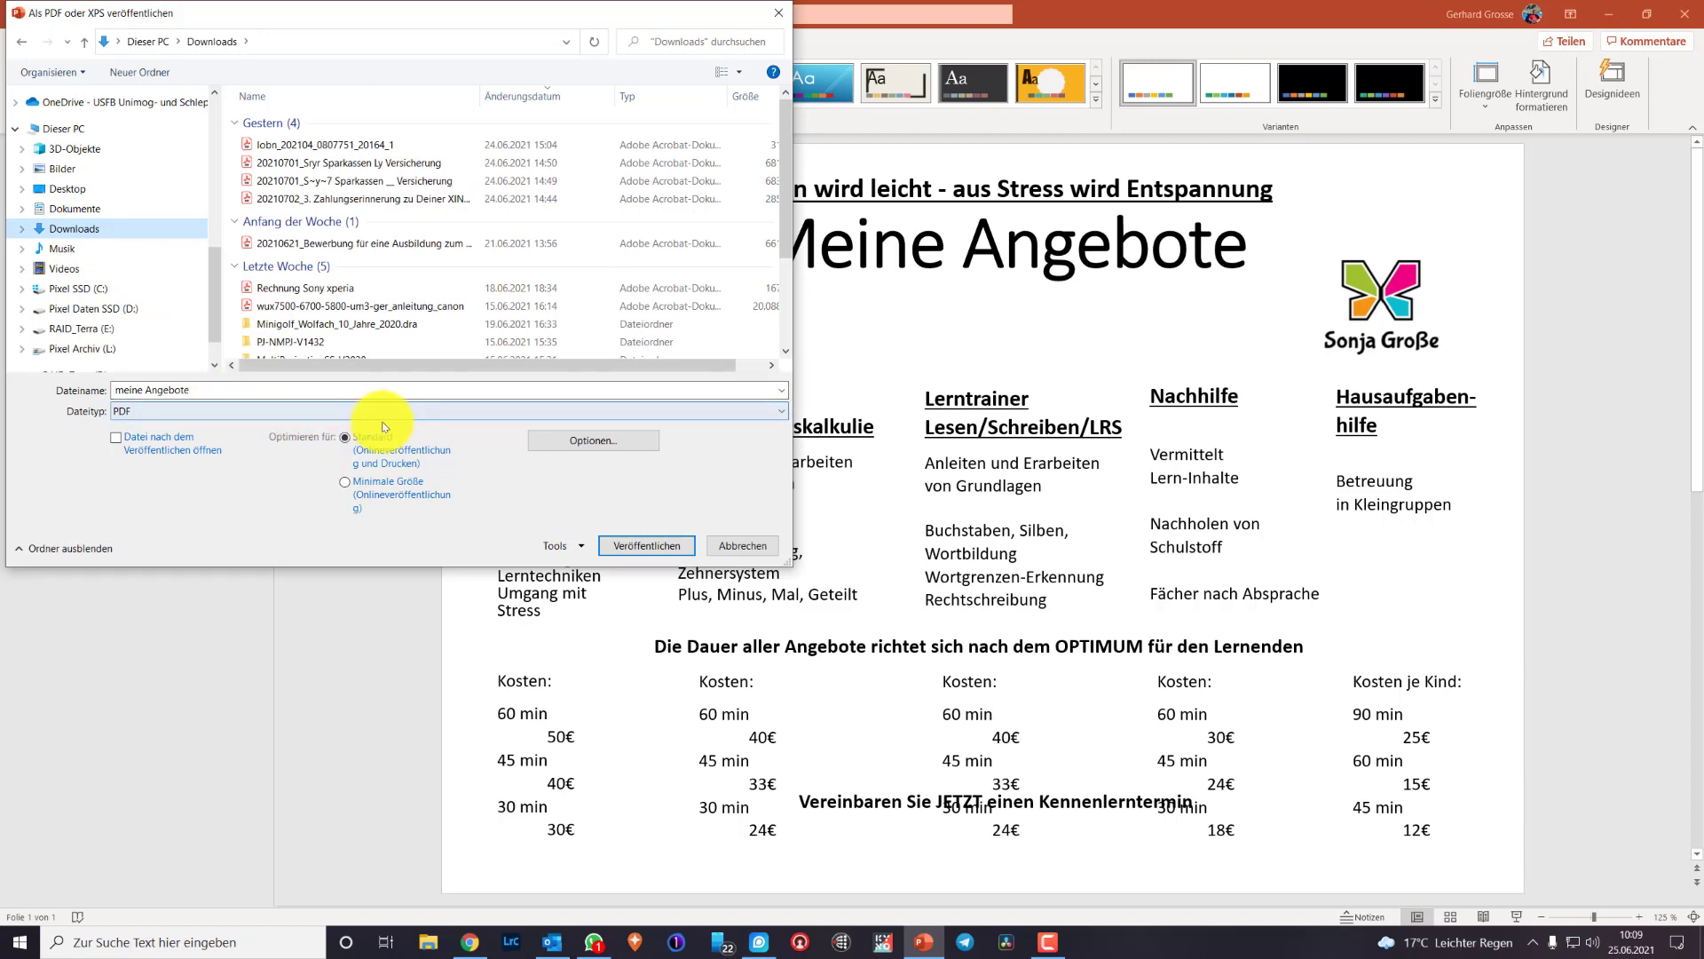
{"action": "left_click", "coordinate": [611, 546]}
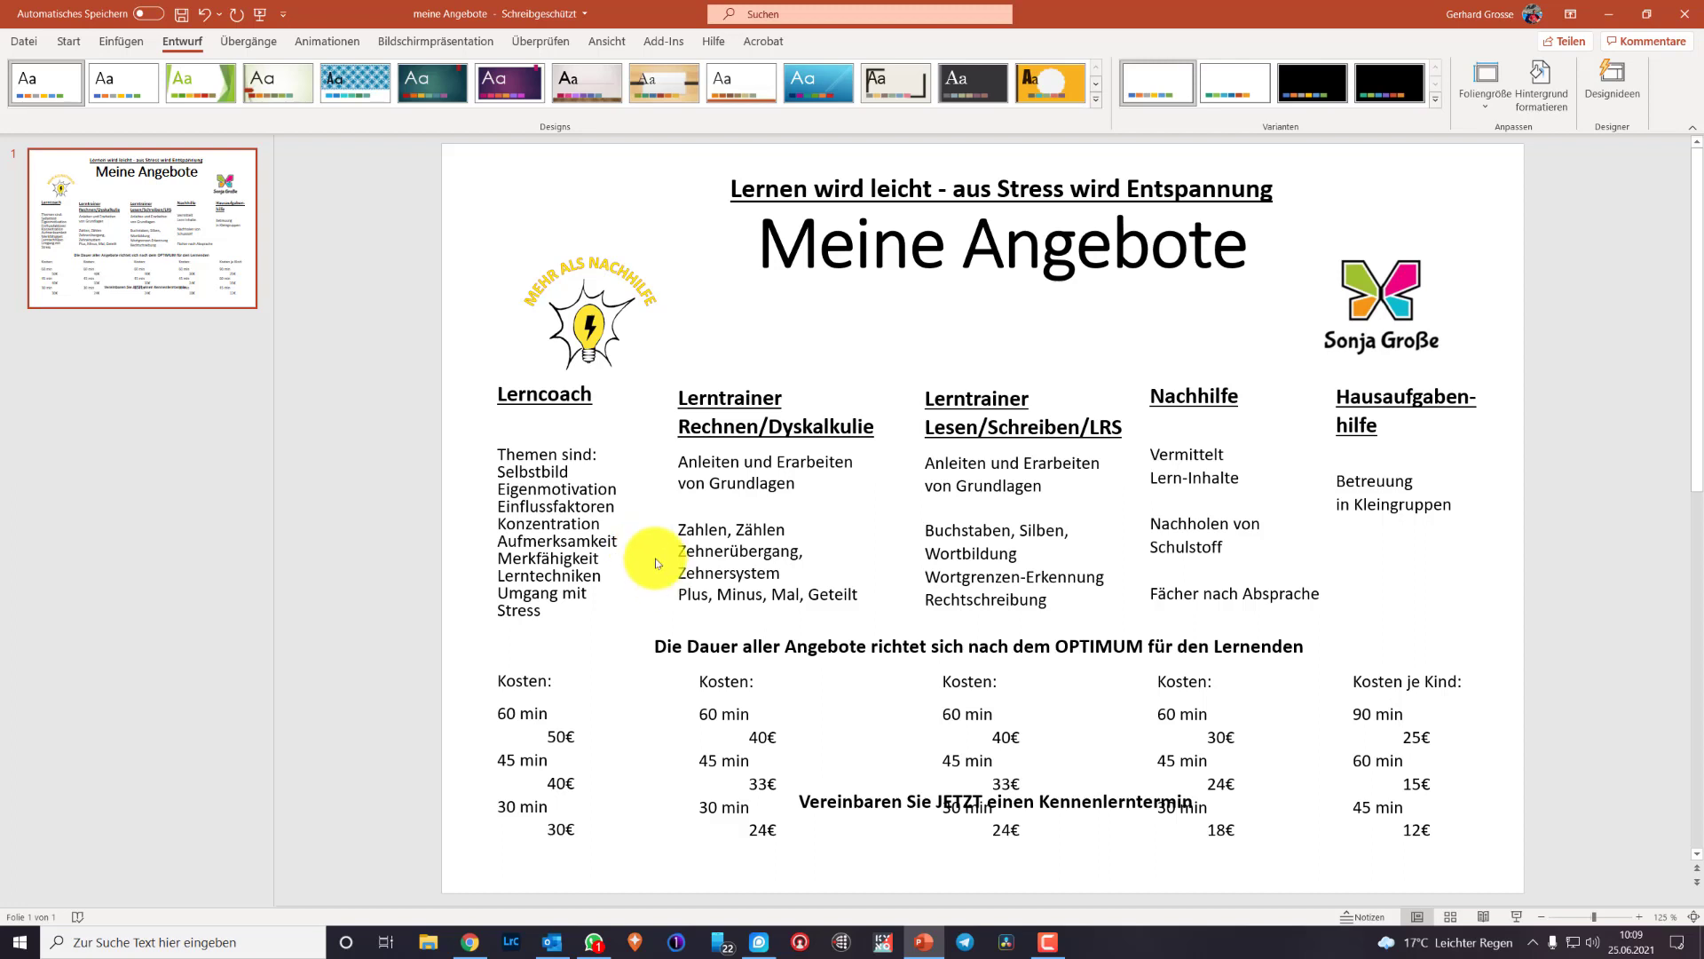
In File Explorer's Downloads folder, select the exported 'meine Angebote' PDF to preview it
{"action": "left_click", "coordinate": [425, 946]}
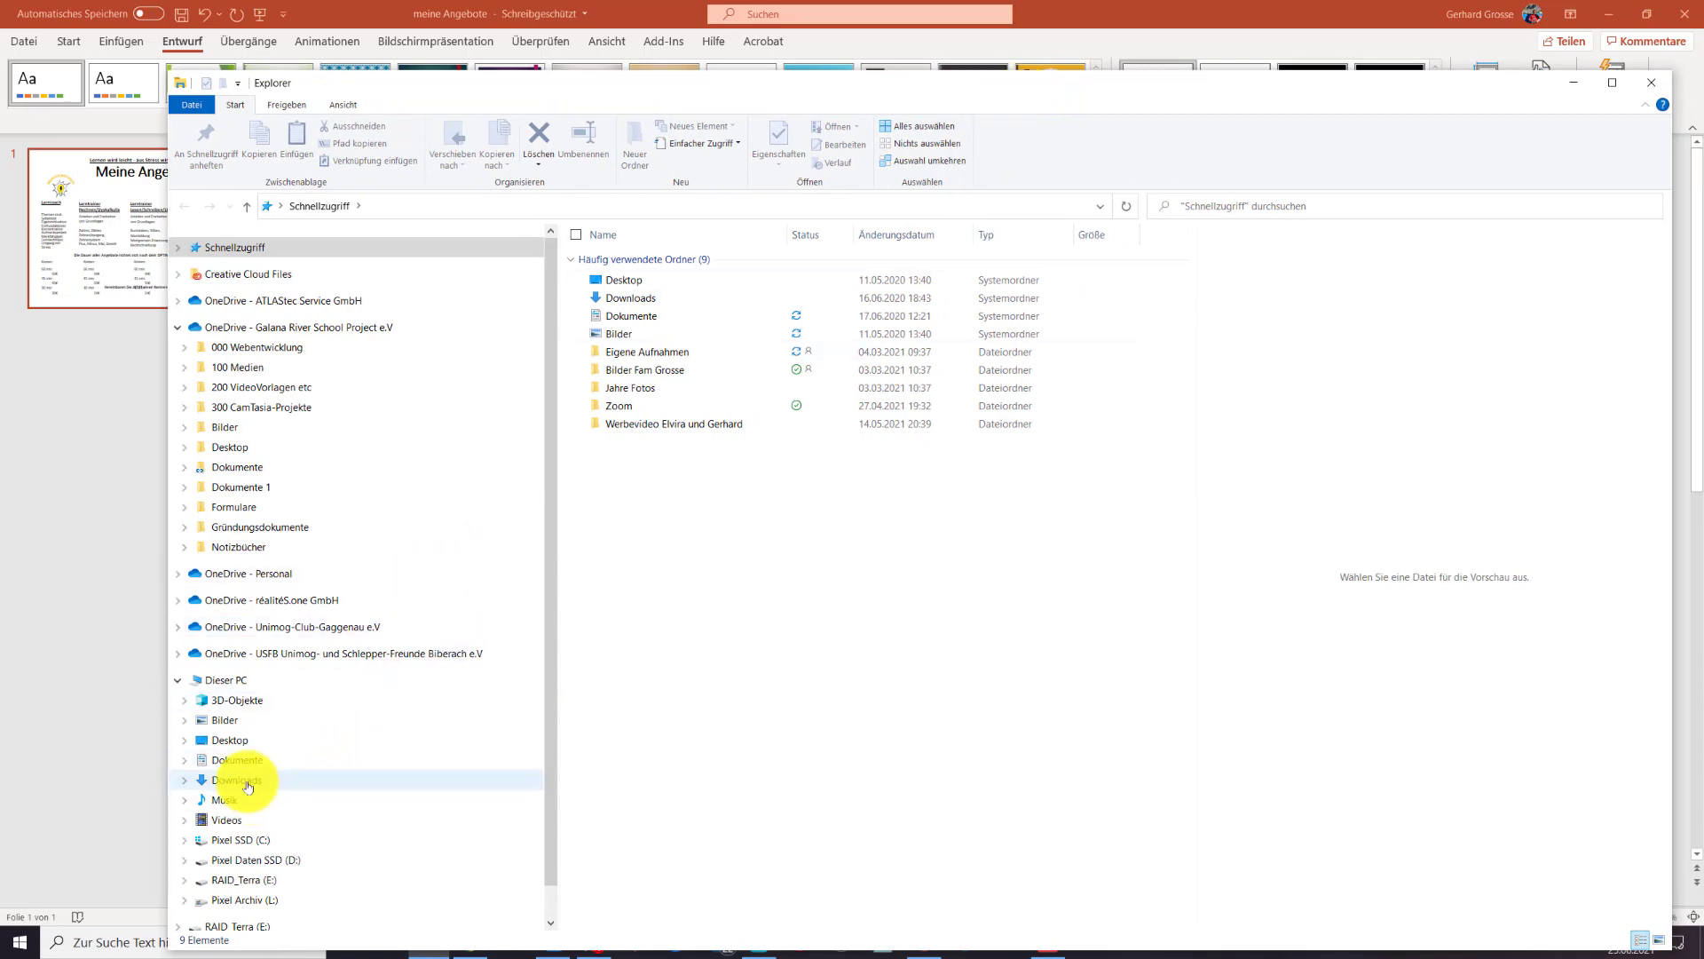
{"action": "left_click", "coordinate": [235, 779]}
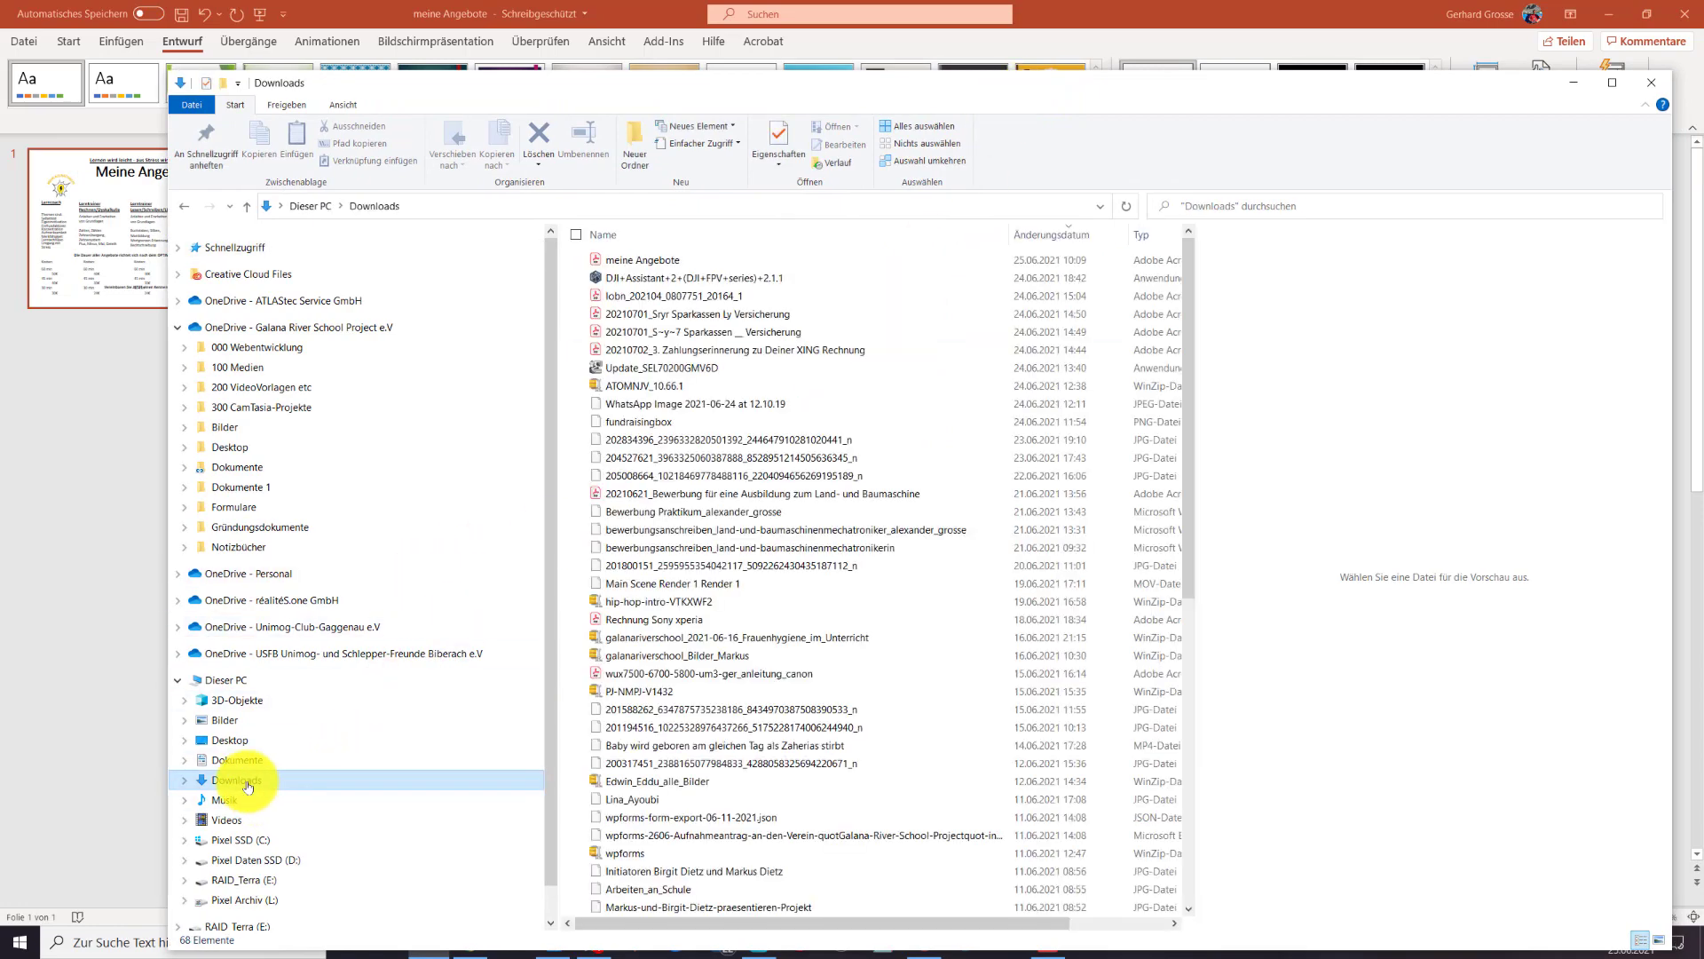
{"action": "left_click", "coordinate": [661, 261]}
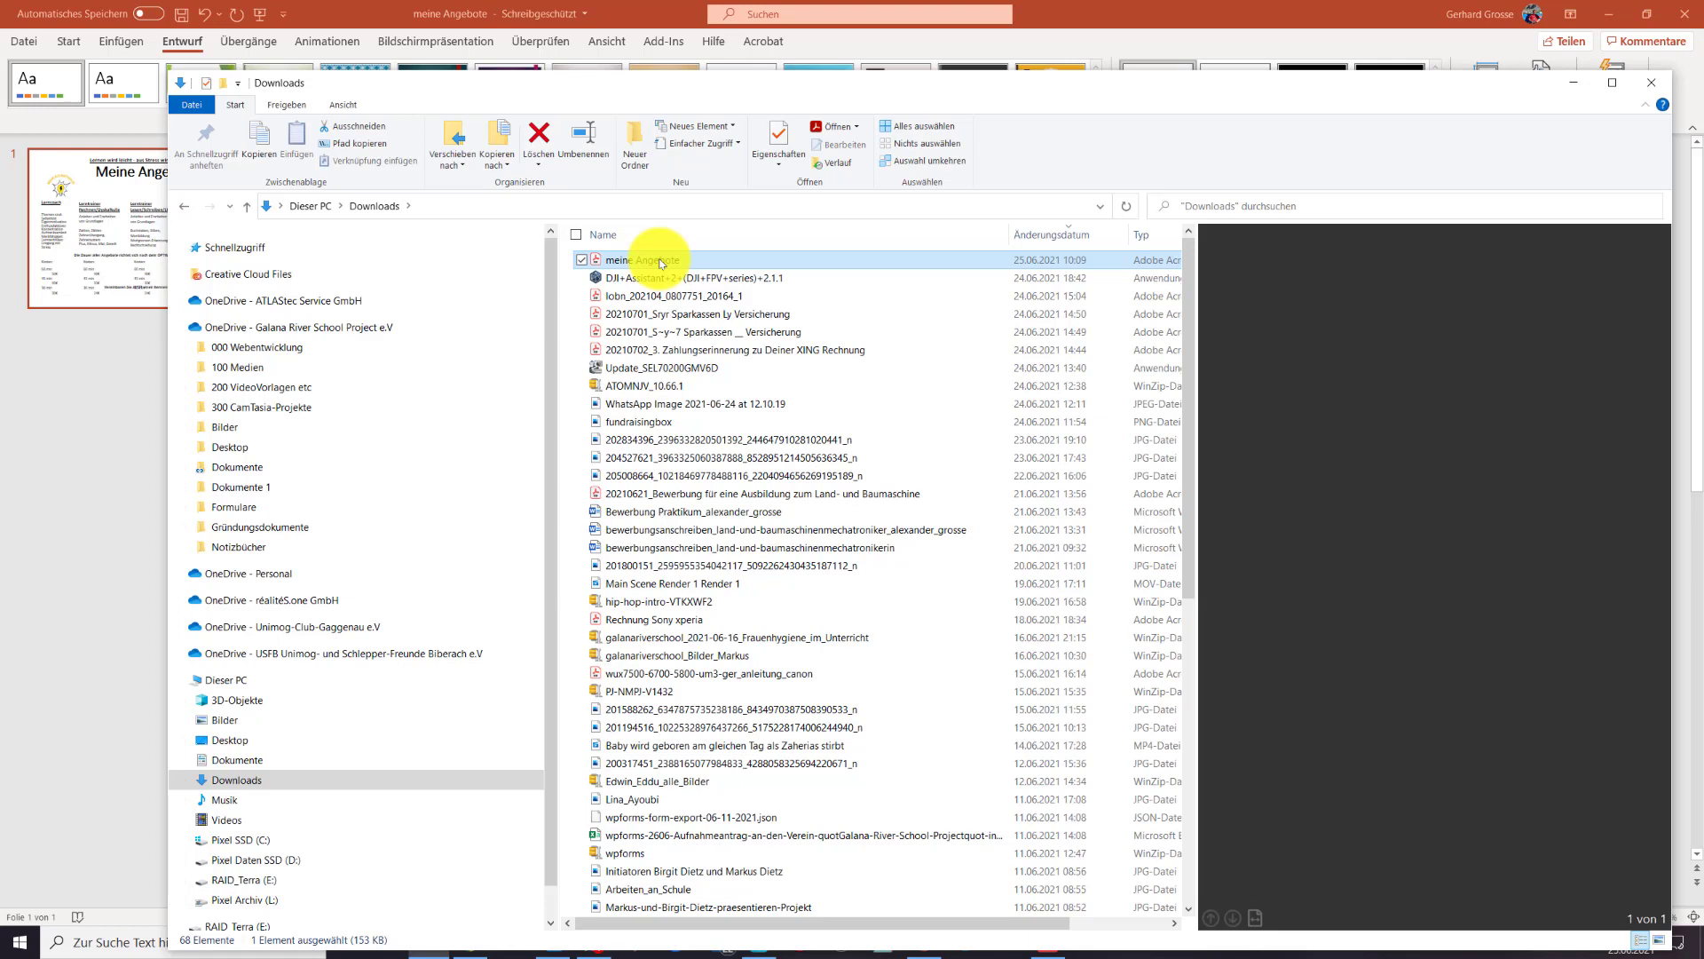